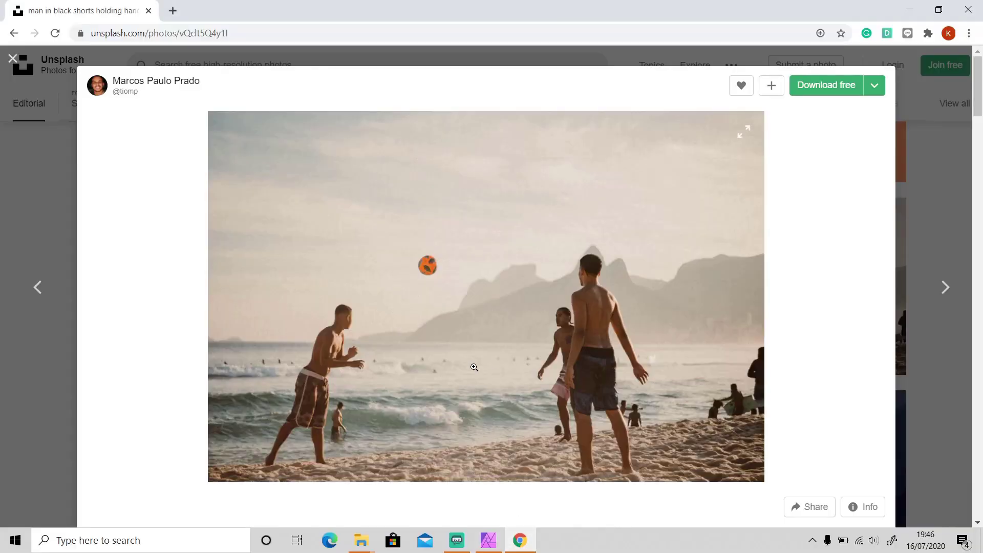
Bring Affinity Photo's 1.8 welcome screen in front of Chrome from the taskbar
click(488, 540)
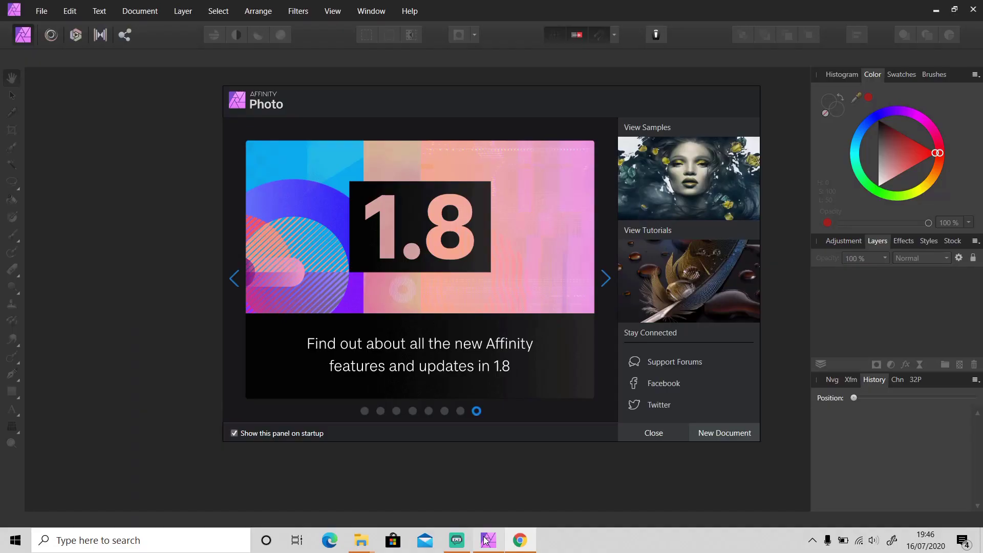
Drag marcos-paulo-prado-vQclt5Q4y1I-unsplash.jpg from Downloads into Affinity Photo and zoom around it
mouse_move(369, 542)
click(291, 476)
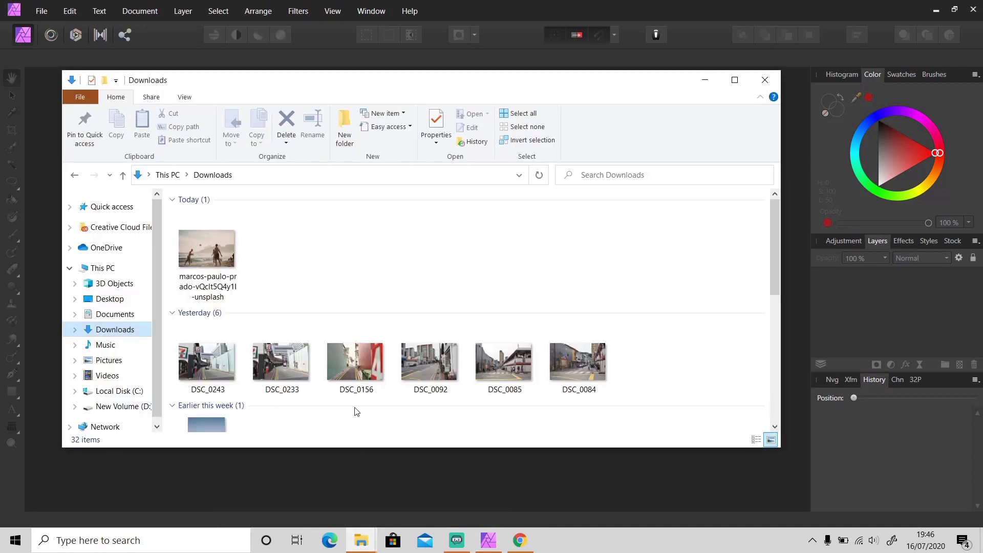
click(217, 266)
drag(227, 270, 880, 456)
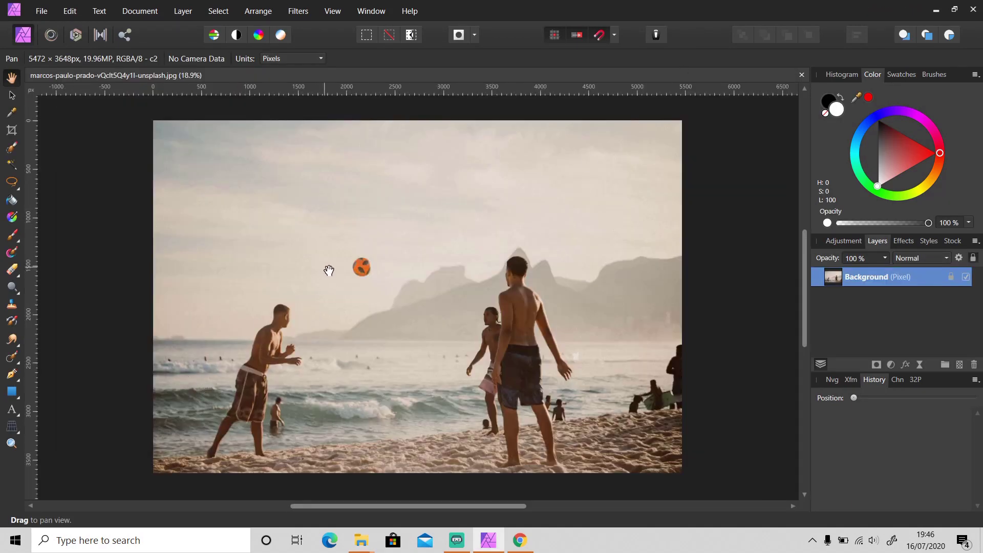
scroll(328, 271, up, 5)
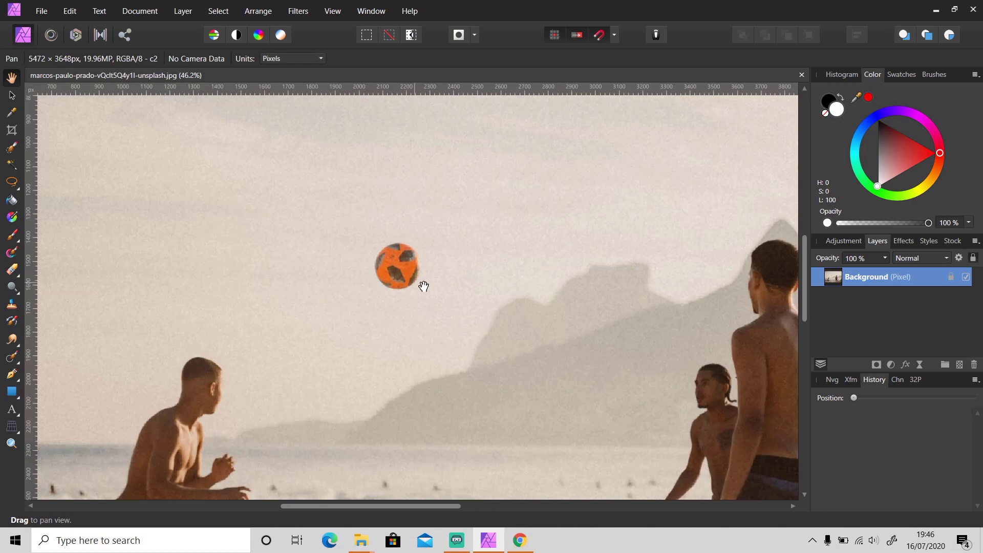
scroll(432, 361, down, 4)
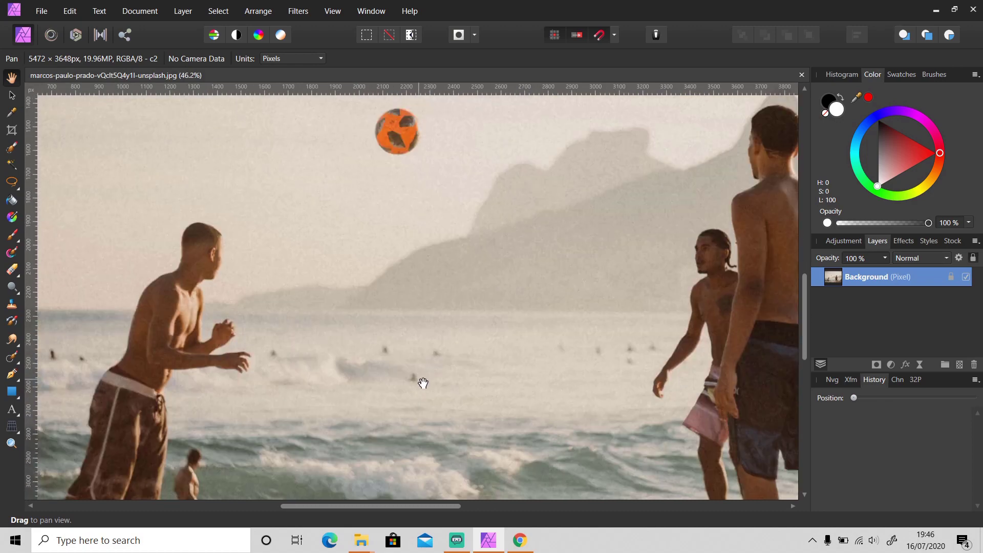
scroll(420, 384, up, 4)
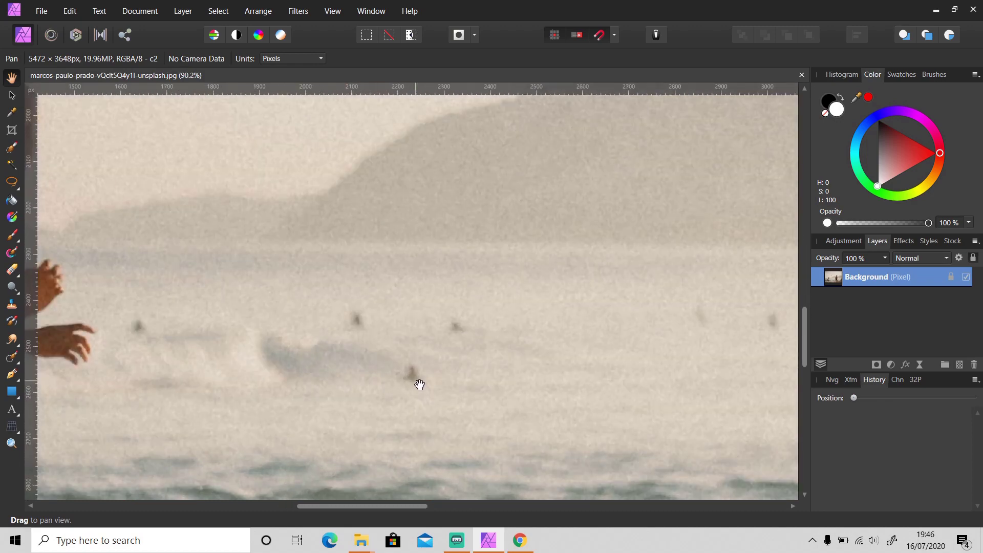
scroll(419, 384, down, 5)
scroll(421, 259, up, 2)
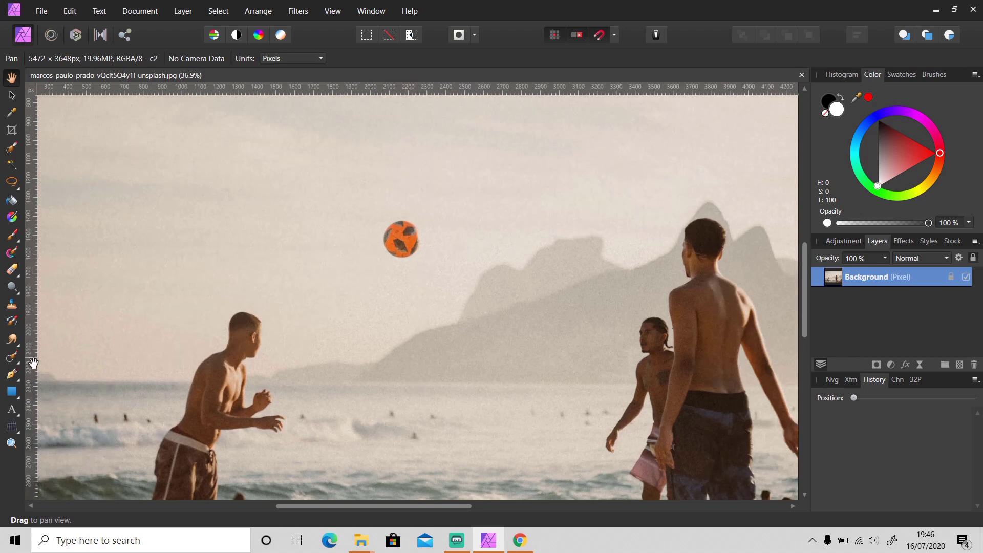
click(15, 357)
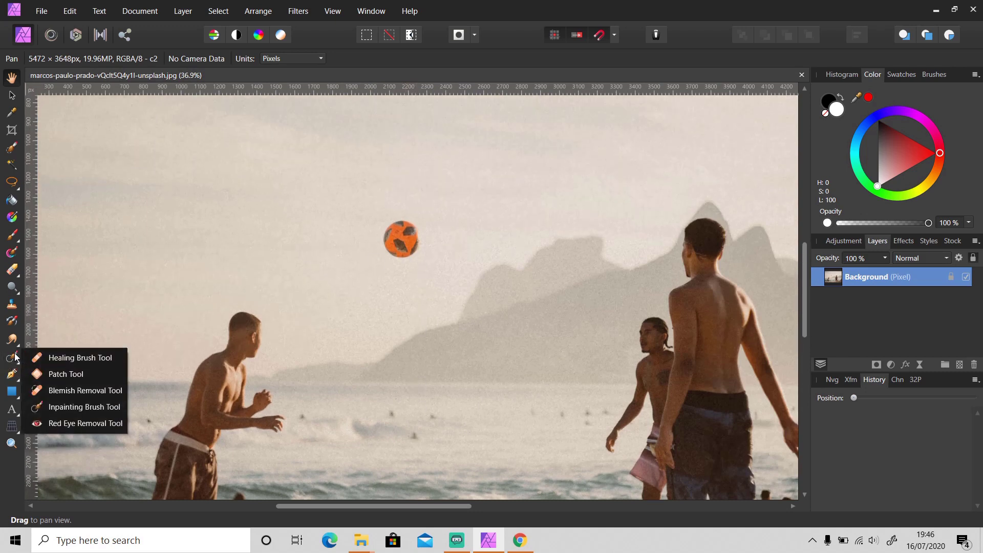
Paint out the football in the sky with a roughly 267 px Inpainting Brush
click(77, 407)
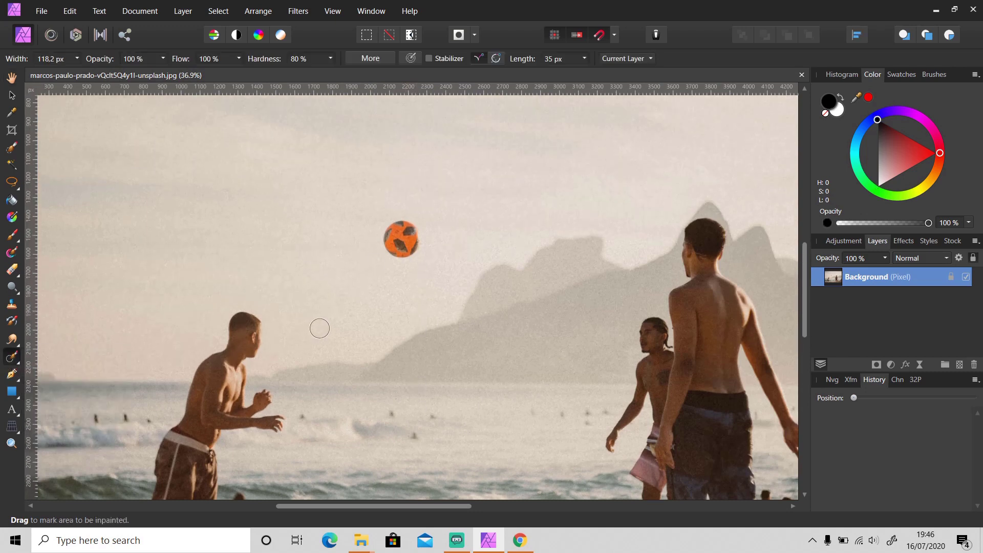
key(bracketright)
key(bracketright)
key(bracketright)
key(bracketright)
key(bracketright)
key(bracketleft)
click(401, 240)
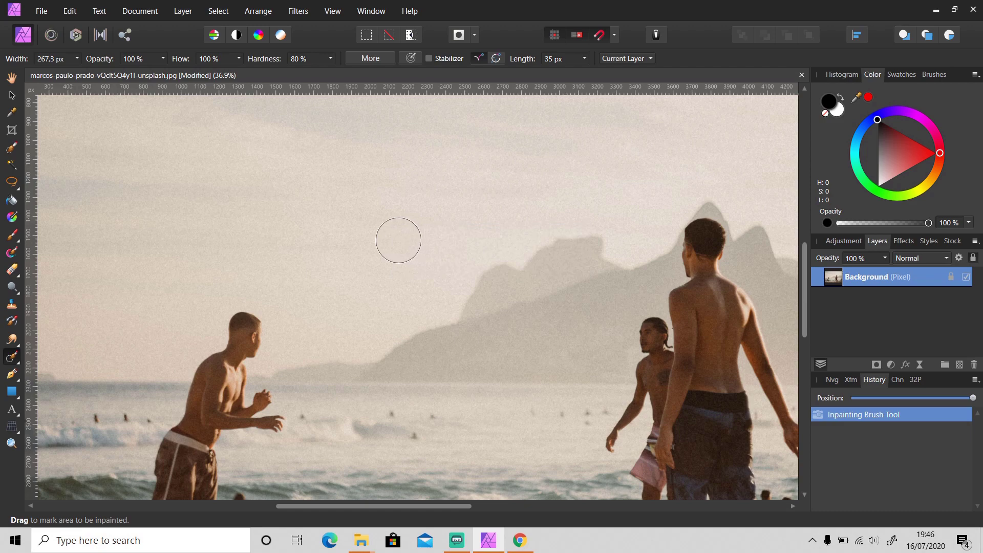
Shrink the Inpainting Brush to 139.5 px and start marking the wading swimmer's head
scroll(397, 238, down, 5)
scroll(257, 380, up, 4)
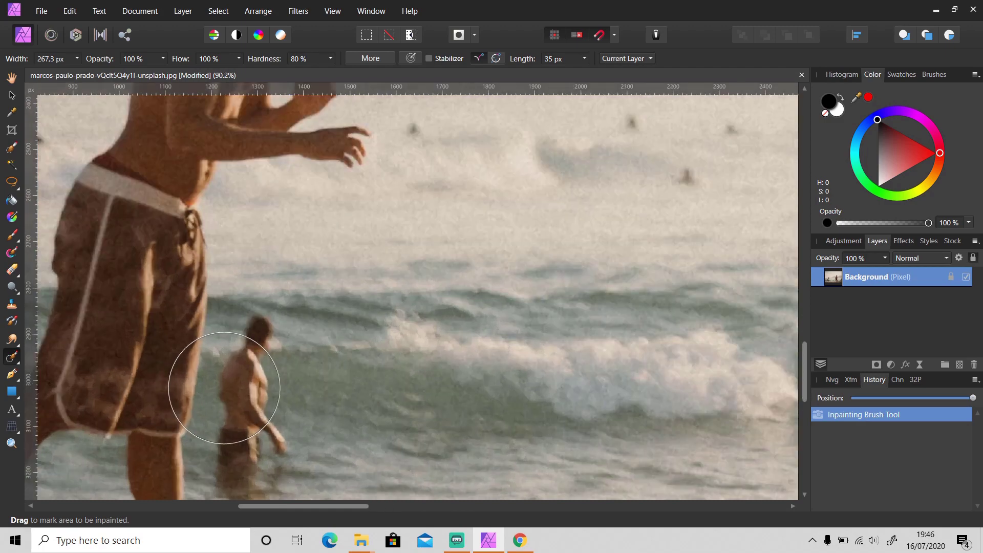
key(bracketleft)
key(bracketleft)
key(bracketleft)
key(bracketleft)
key(bracketleft)
key(bracketleft)
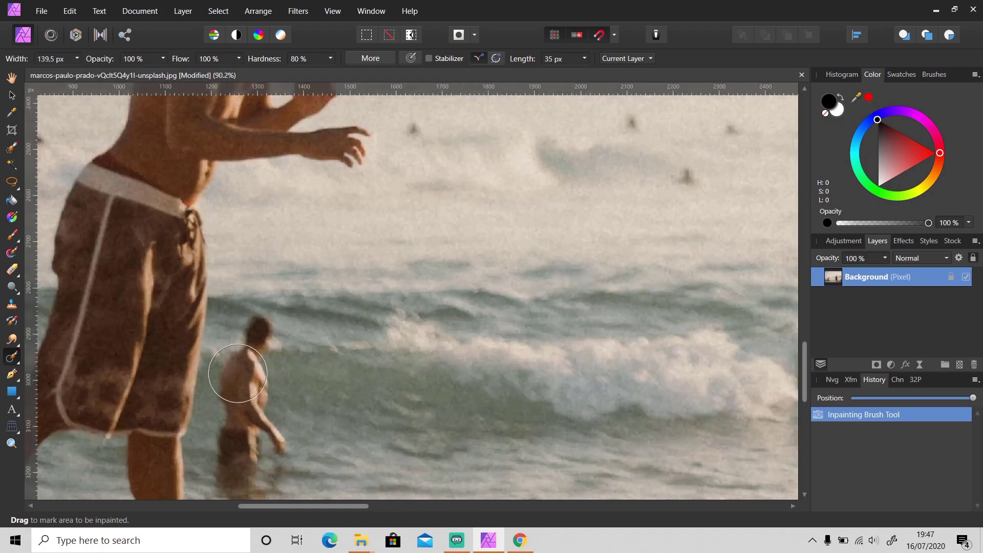
click(255, 339)
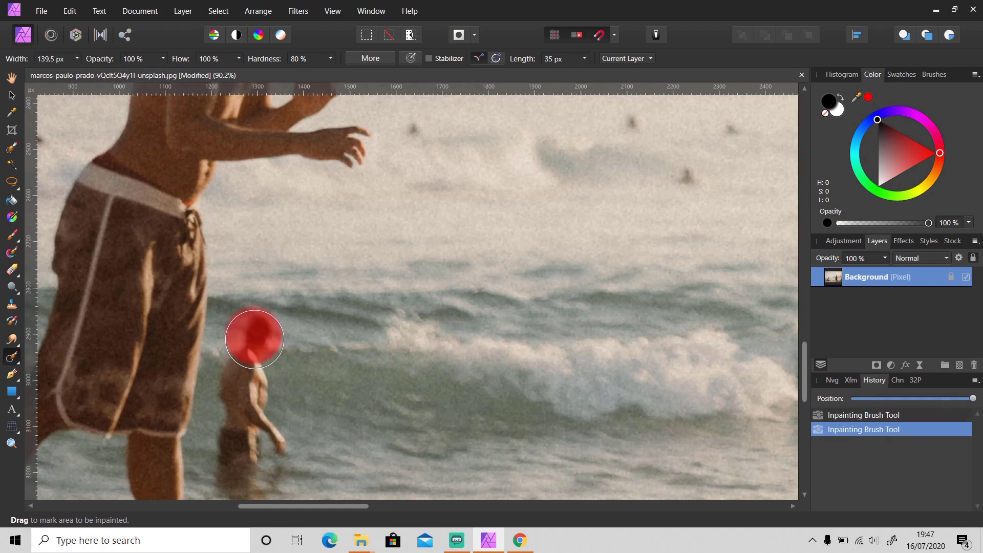
Paint the 139.5 px Inpainting Brush down over the rest of the swimmer, then zoom out to review
mouse_move(254, 339)
mouse_down()
mouse_move(232, 452)
mouse_move(246, 483)
mouse_move(261, 459)
mouse_move(249, 415)
mouse_up()
scroll(349, 395, down, 1)
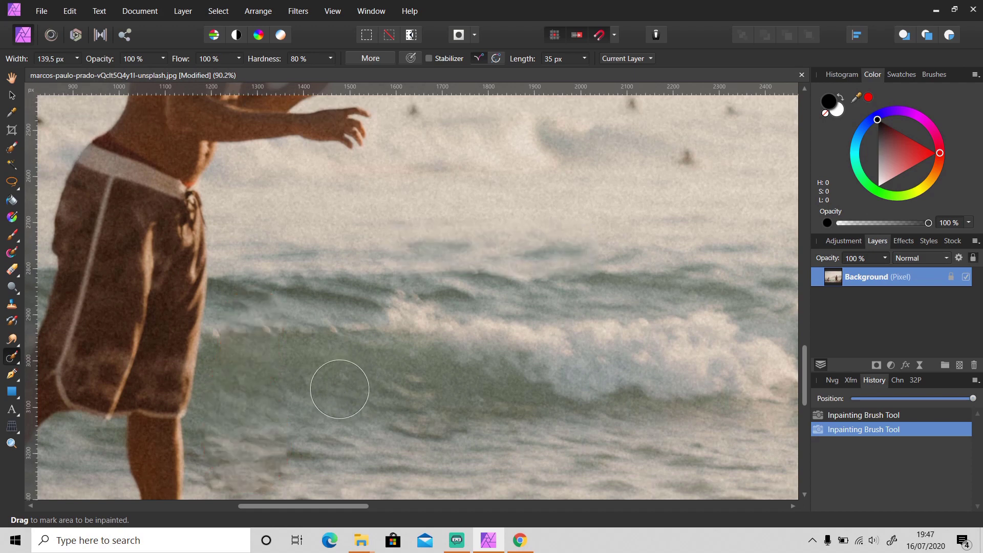
scroll(339, 389, down, 4)
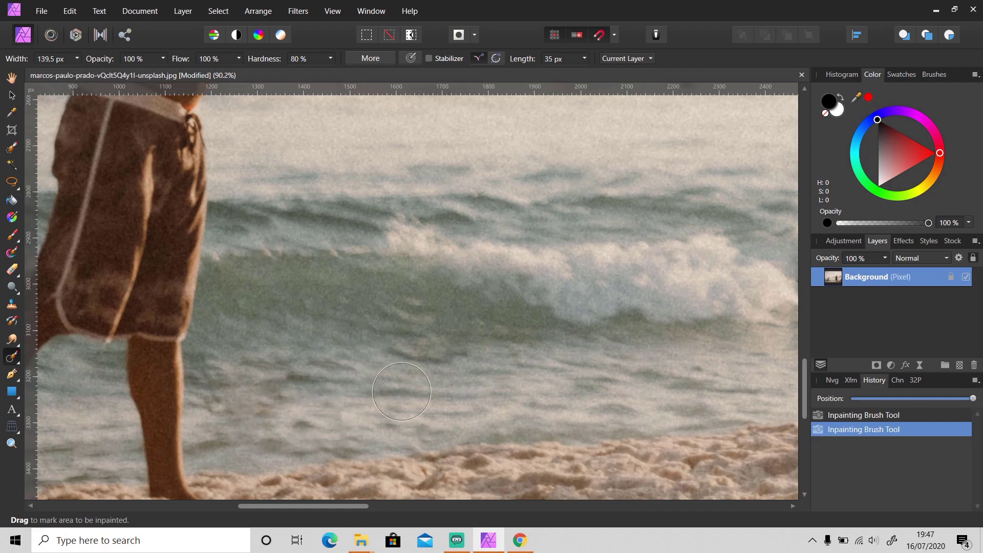
scroll(401, 392, down, 5)
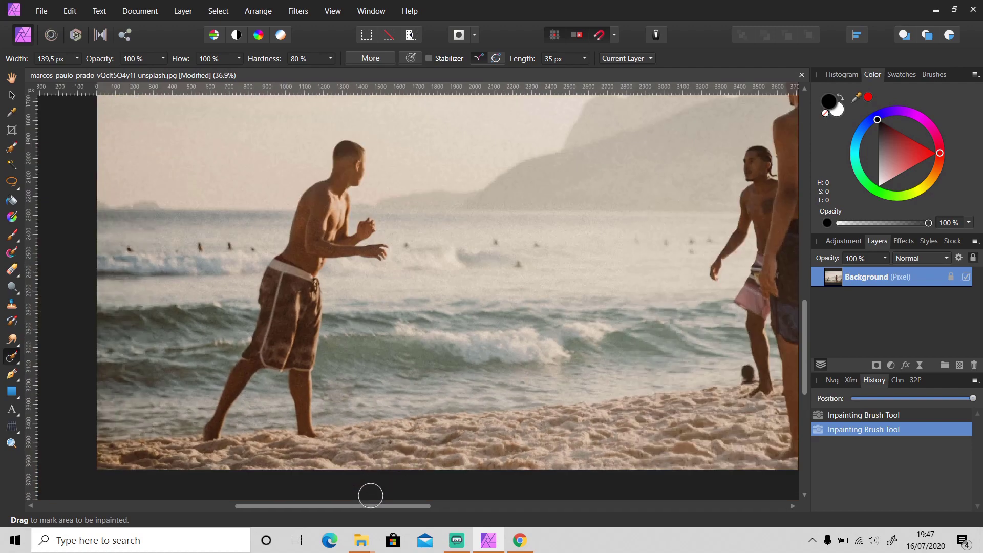
drag(370, 503, 405, 504)
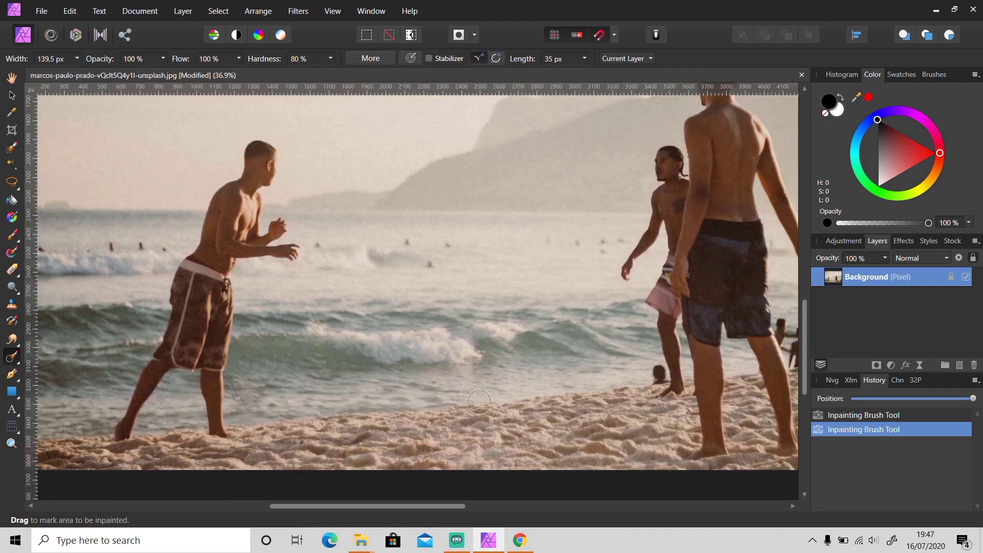
scroll(511, 382, down, 2)
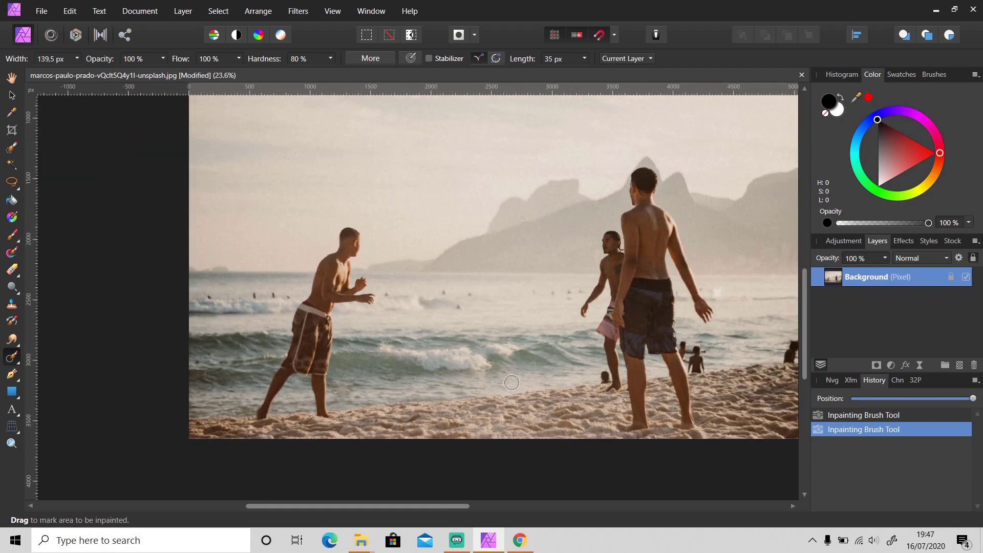
scroll(512, 367, up, 1)
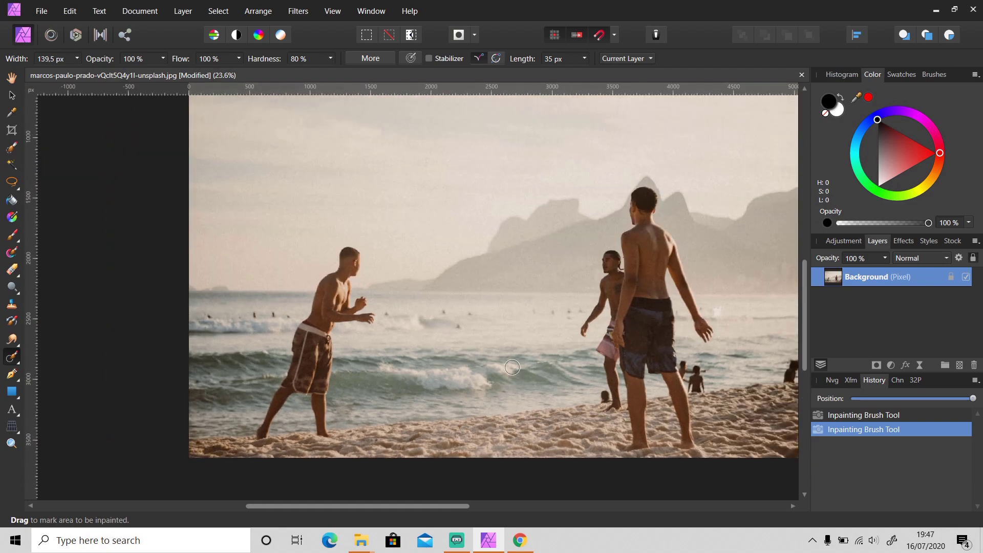
mouse_move(360, 538)
click(348, 514)
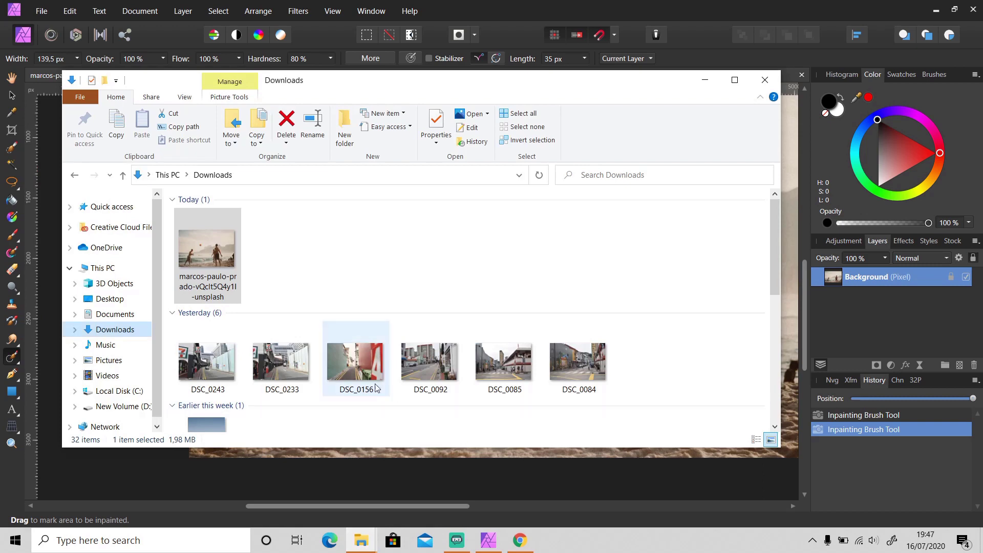
drag(356, 361, 882, 474)
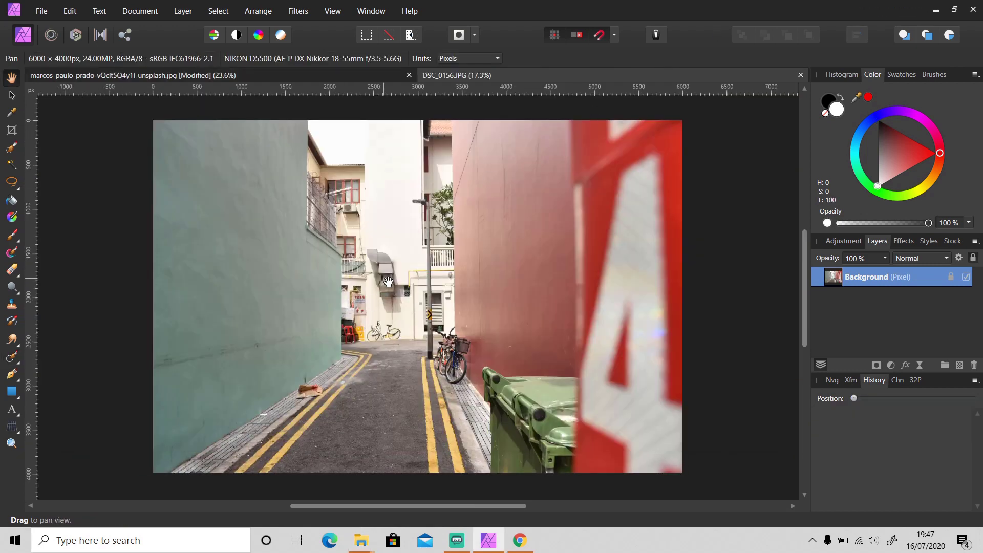
scroll(388, 282, up, 8)
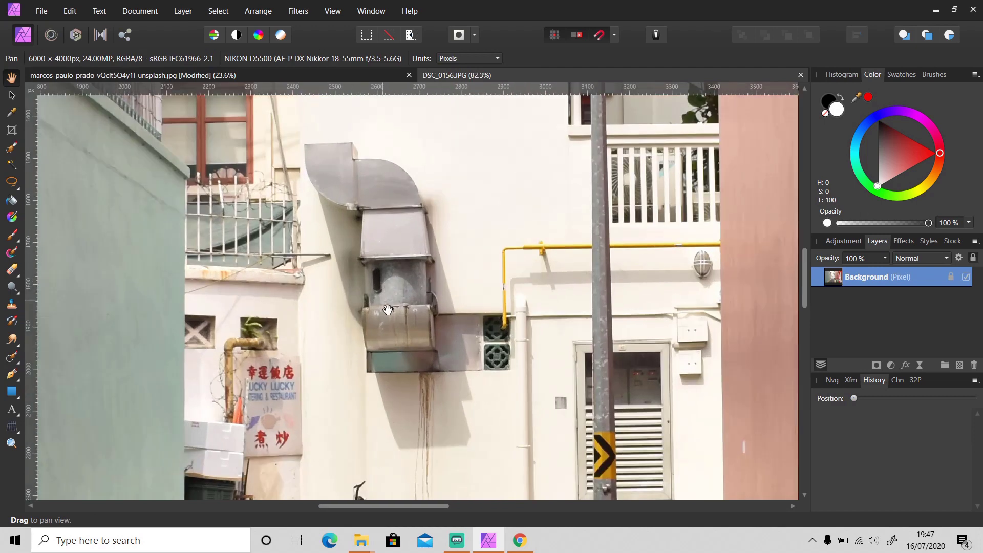
scroll(401, 306, up, 3)
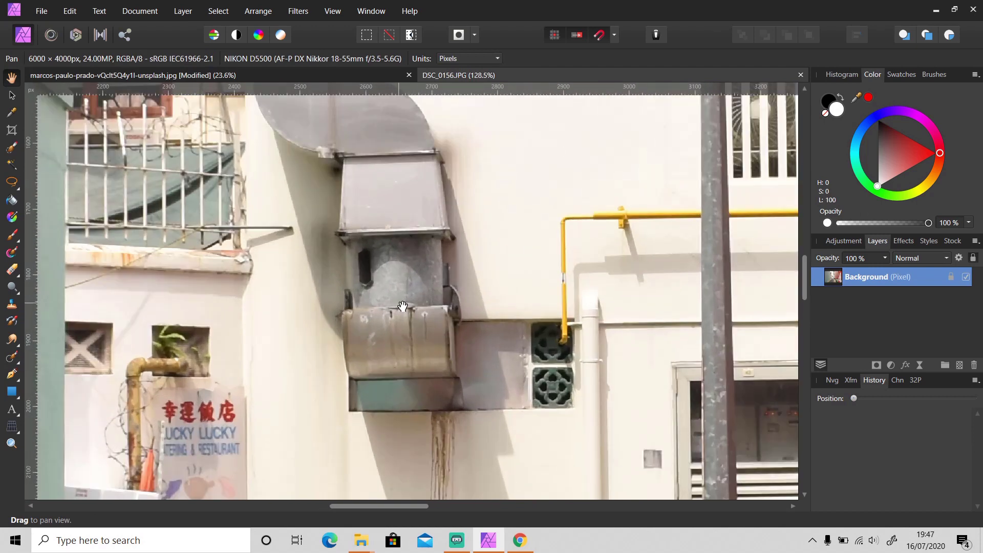
scroll(402, 306, up, 1)
click(11, 357)
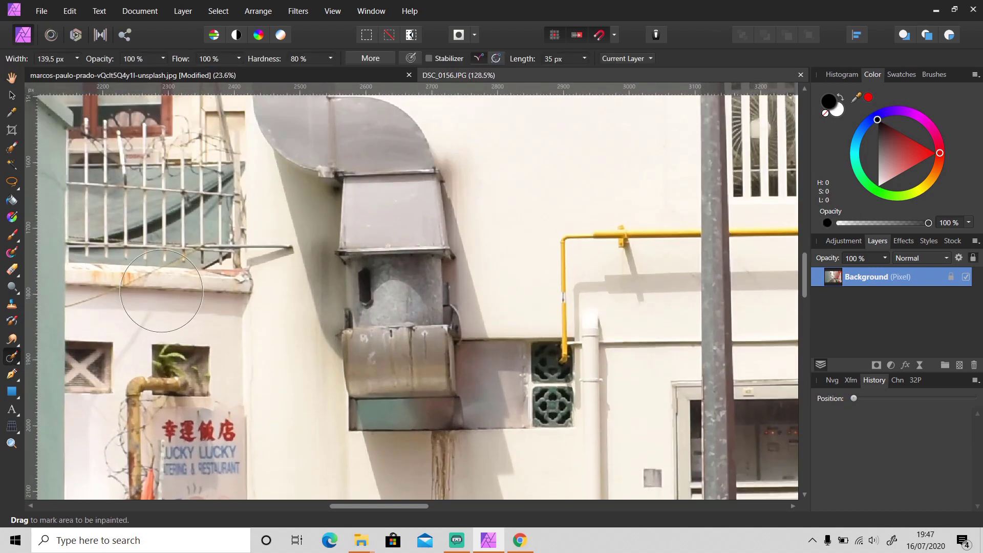
scroll(336, 253, up, 3)
mouse_move(287, 147)
mouse_down()
mouse_move(301, 173)
mouse_move(311, 168)
mouse_move(358, 387)
mouse_move(372, 236)
mouse_move(356, 181)
mouse_move(417, 319)
mouse_move(395, 200)
mouse_move(379, 207)
mouse_move(443, 435)
mouse_move(484, 446)
mouse_move(494, 476)
mouse_move(480, 491)
mouse_move(370, 477)
mouse_move(402, 426)
mouse_up()
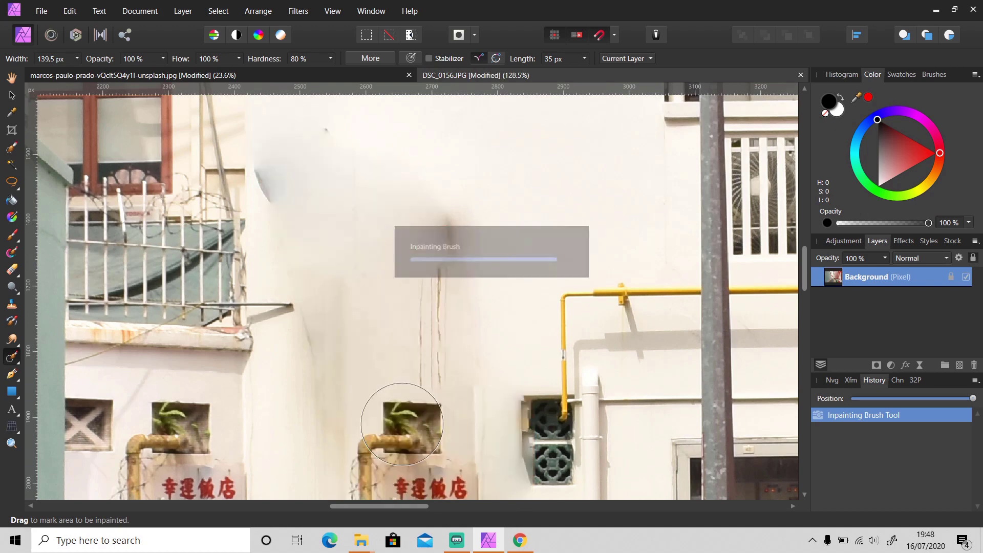
scroll(402, 423, down, 2)
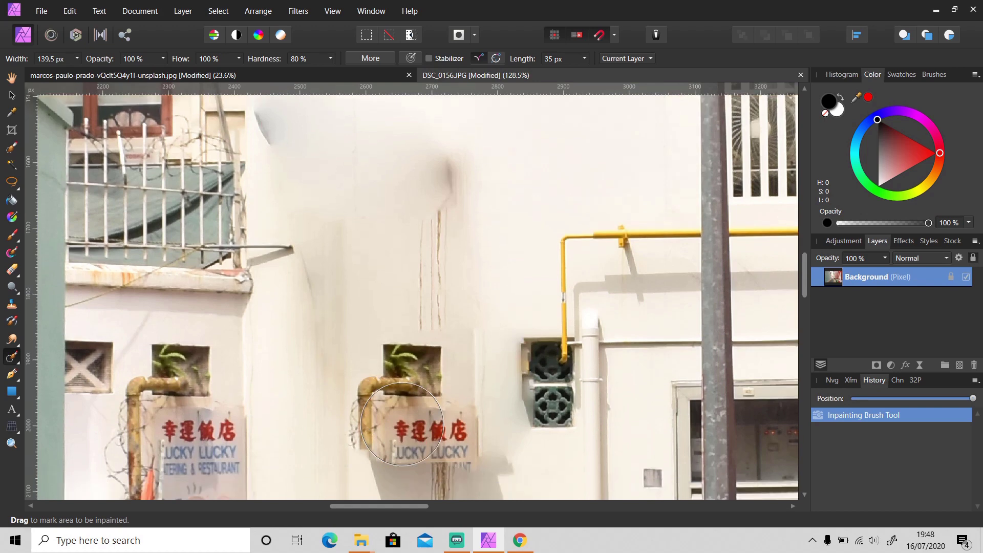
scroll(402, 423, down, 1)
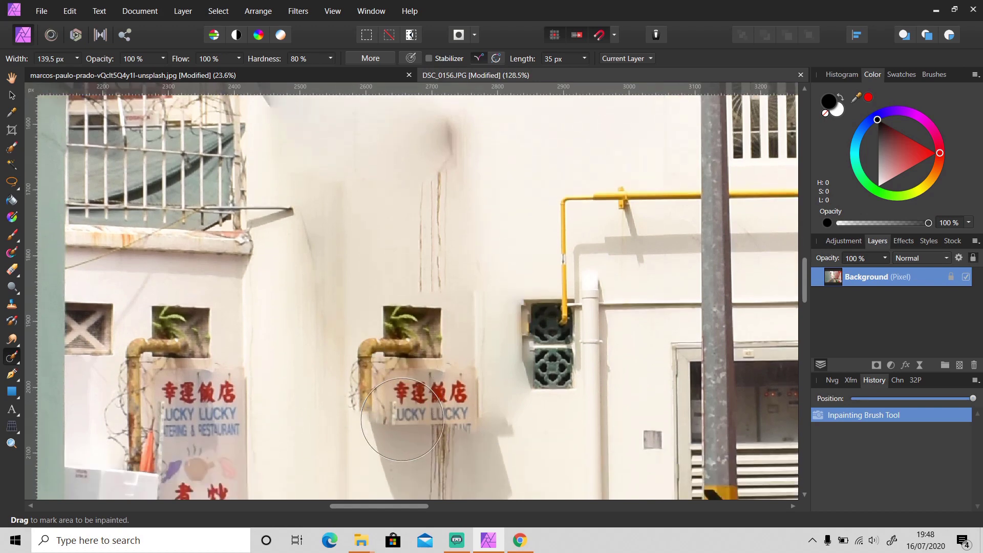
scroll(401, 419, down, 2)
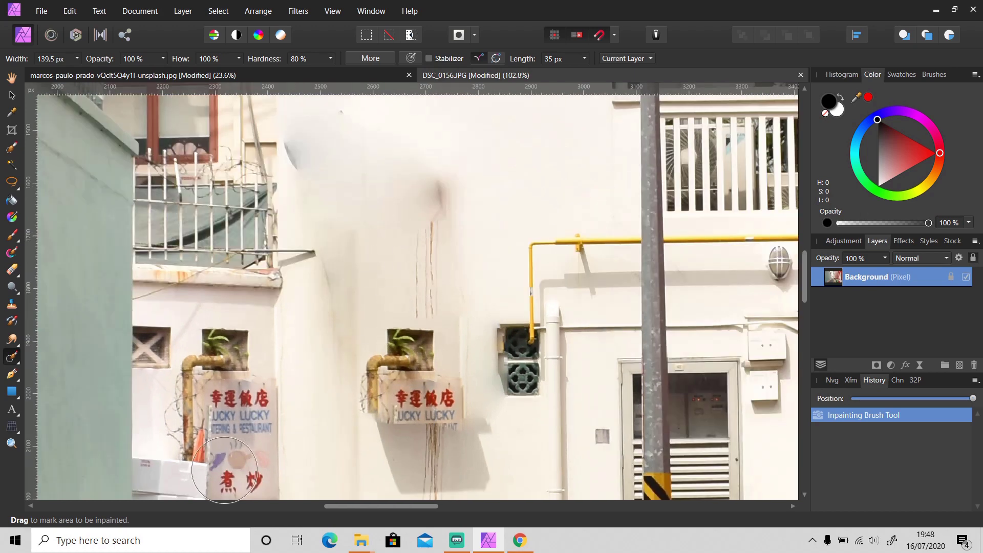
click(801, 75)
click(487, 280)
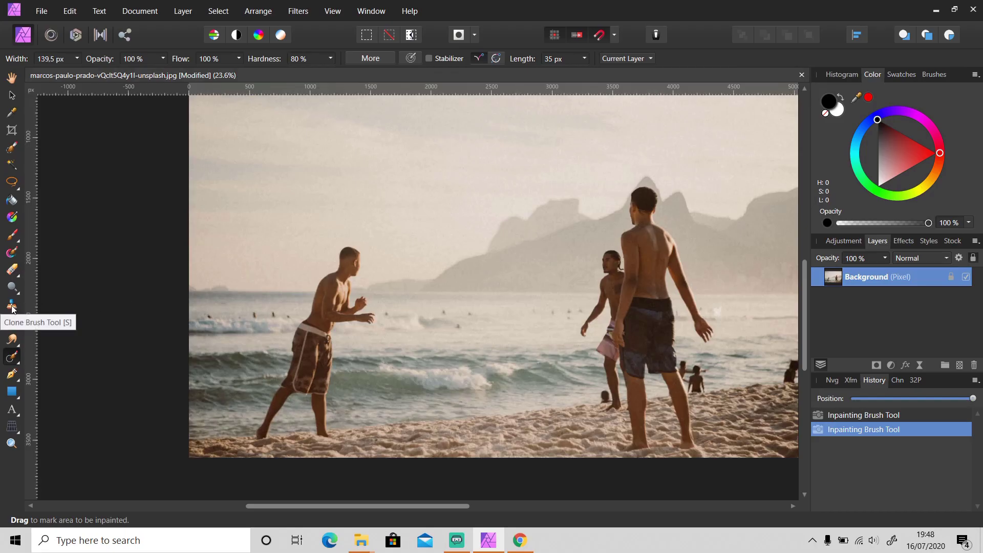
Select a double-size Clone Brush and sample nearby sand as the clone source
click(12, 307)
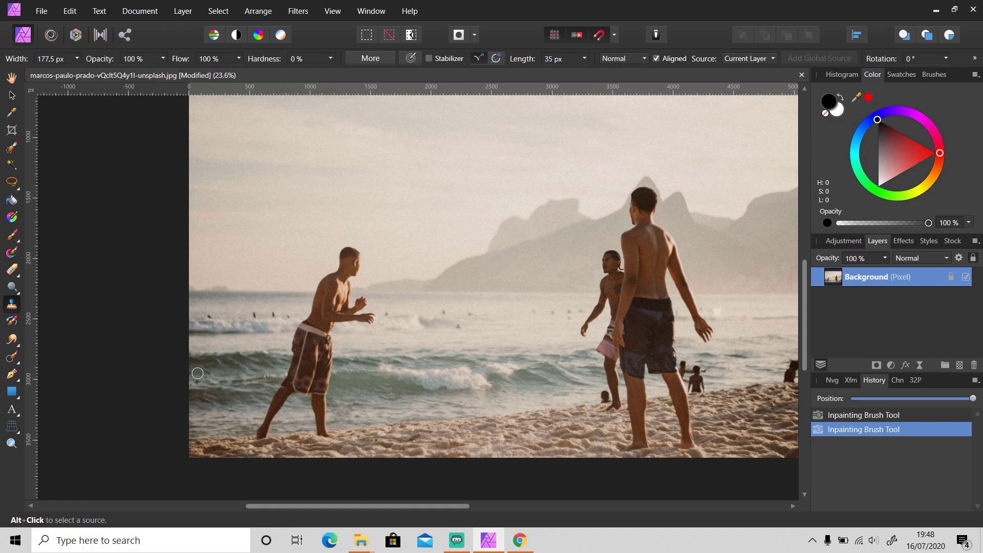
scroll(325, 439, up, 5)
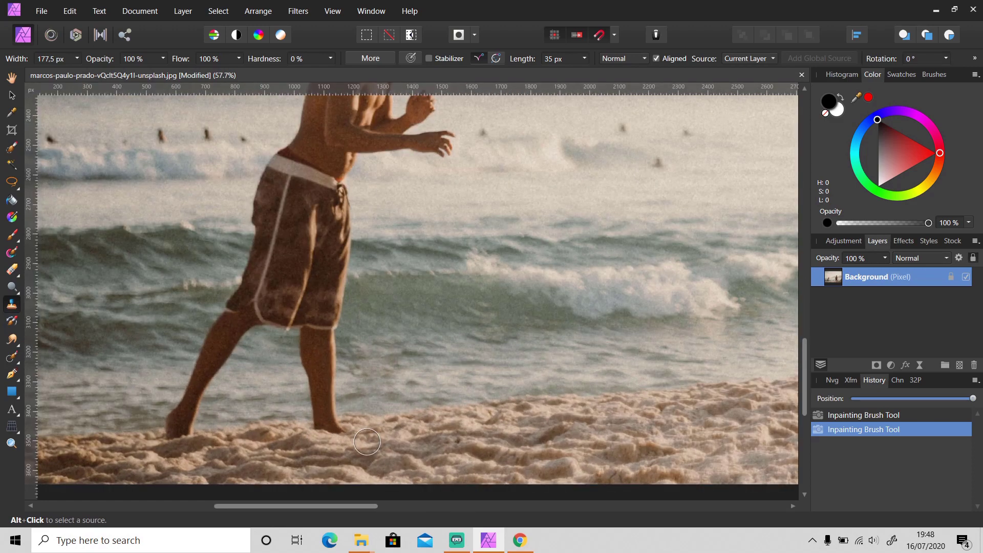
key(bracketright)
key(bracketright)
key(bracketright)
key(bracketright)
key(bracketright)
key(bracketright)
key(bracketright)
alt+click(418, 414)
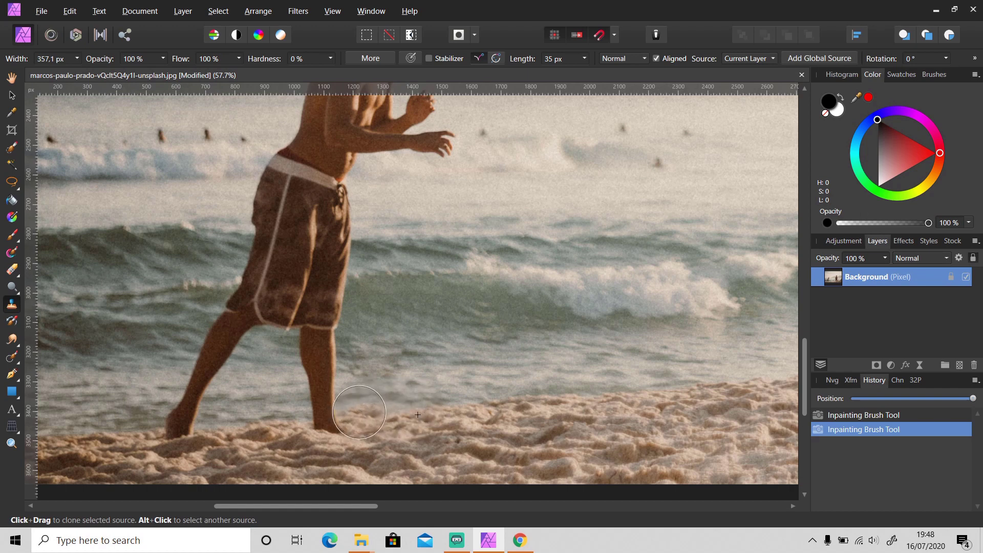
Cover the bottom of the left player's foot with cloned sand, redoing one failed stroke
drag(358, 412, 326, 421)
key(Escape)
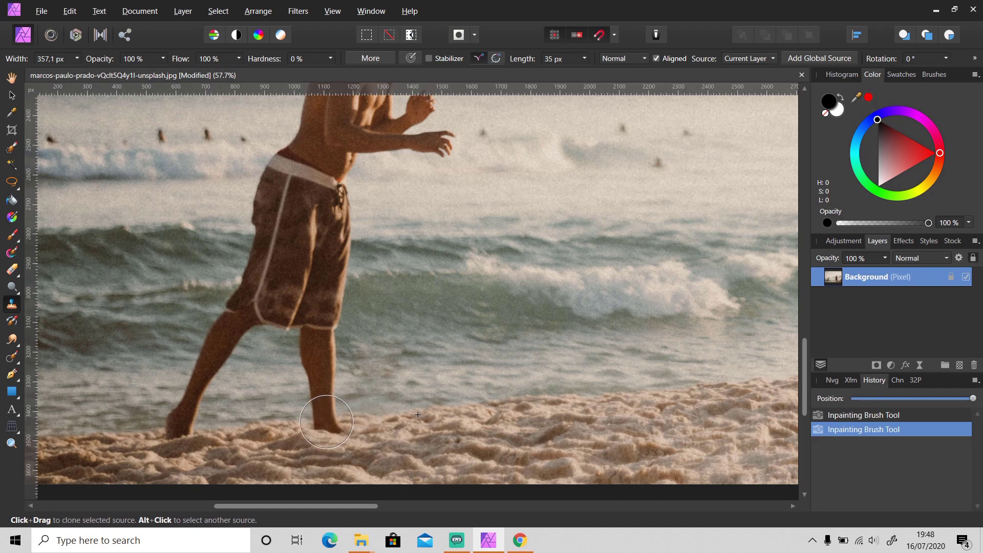
click(326, 421)
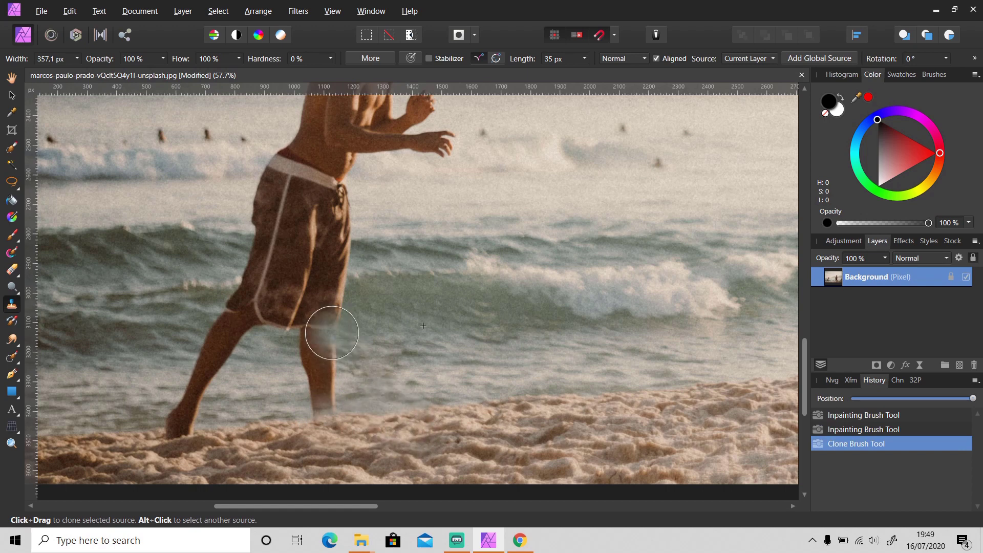
click(329, 59)
Adjust Clone Brush hardness and paint cloned water and sand over the lower leg and foot
drag(333, 72, 426, 72)
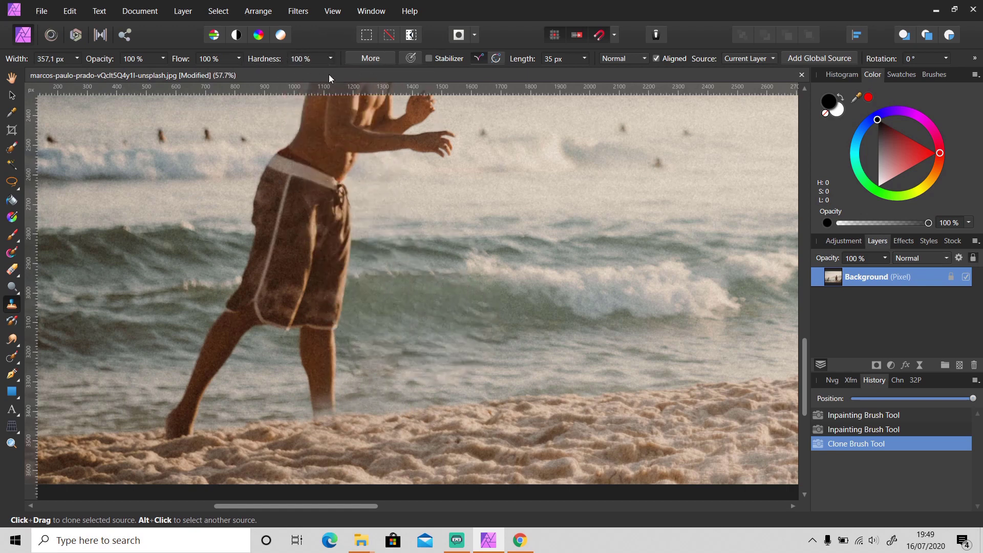
click(330, 59)
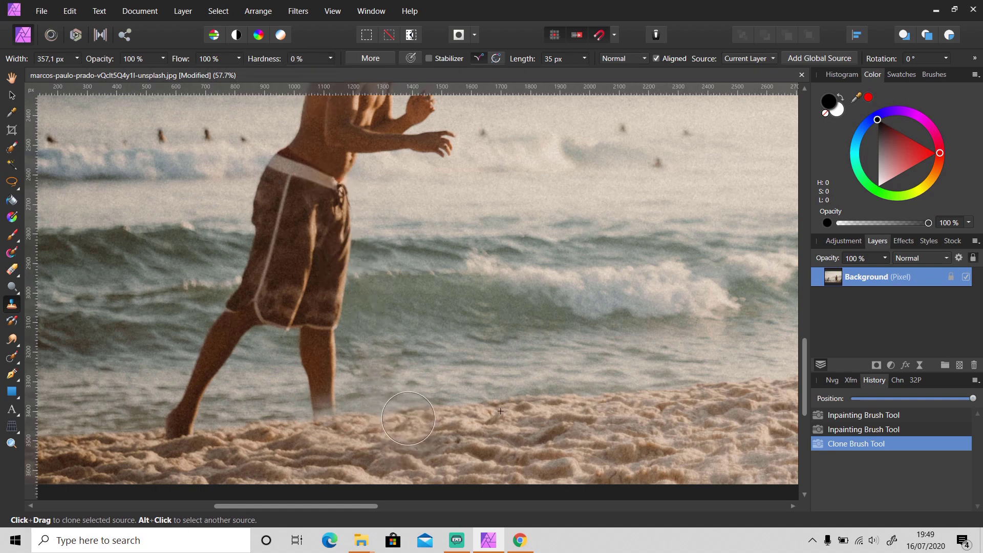
mouse_move(317, 340)
mouse_down()
mouse_move(328, 425)
mouse_move(317, 375)
mouse_move(336, 307)
mouse_move(391, 273)
mouse_move(351, 268)
mouse_move(322, 281)
mouse_move(245, 284)
mouse_move(263, 280)
mouse_up()
alt+click(196, 287)
alt+click(249, 426)
mouse_move(202, 422)
mouse_down()
mouse_move(178, 428)
mouse_move(210, 361)
mouse_up()
mouse_move(287, 389)
mouse_down()
mouse_move(226, 370)
mouse_move(212, 353)
mouse_move(220, 335)
mouse_up()
Set Clone Brush hardness to 20% and repaint fresh water along the waterline over the leg
click(330, 58)
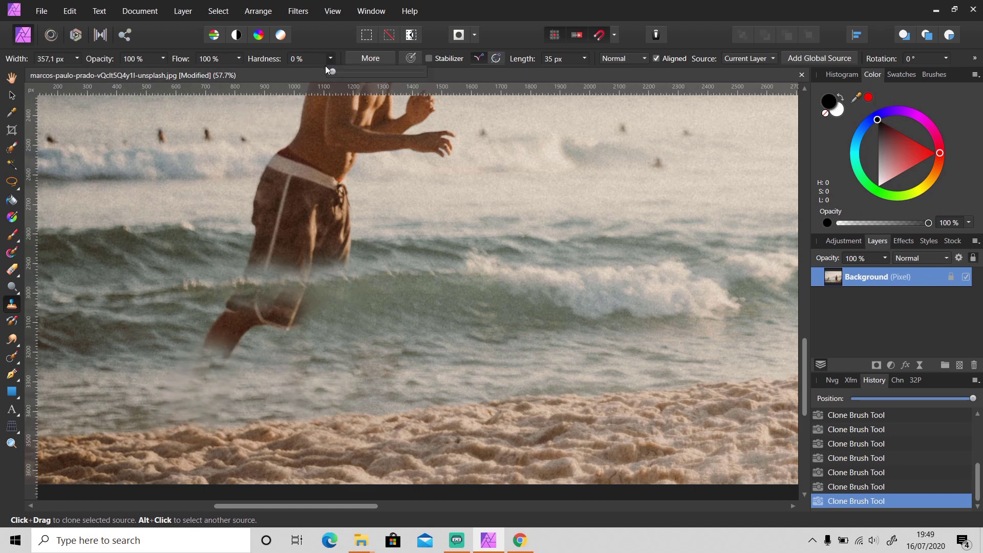
drag(346, 71, 350, 72)
mouse_move(256, 353)
mouse_down()
mouse_move(219, 351)
mouse_move(227, 338)
mouse_move(190, 372)
mouse_move(236, 328)
mouse_move(220, 300)
mouse_move(230, 337)
mouse_move(285, 322)
mouse_up()
alt+click(161, 355)
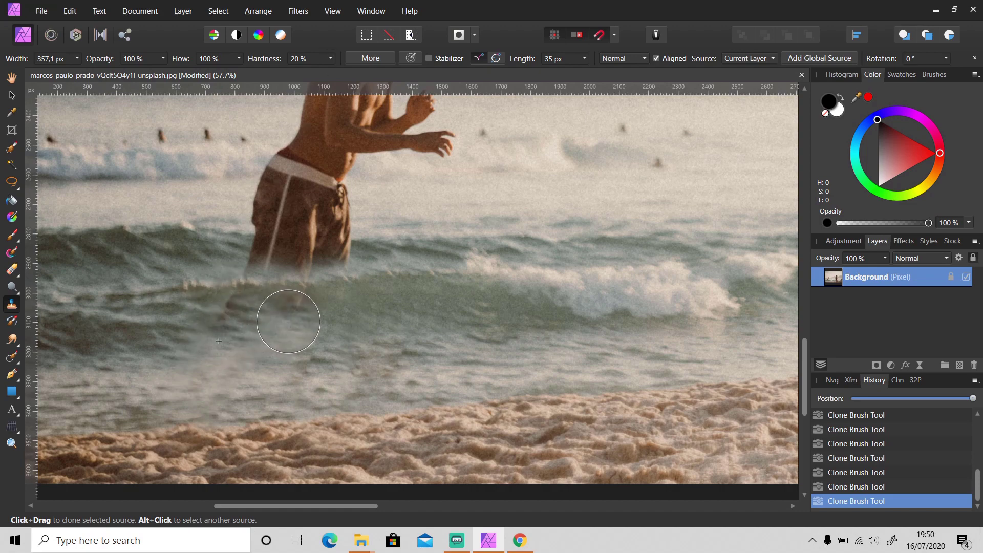
mouse_move(222, 326)
mouse_down()
mouse_move(204, 303)
mouse_move(245, 285)
mouse_move(297, 286)
mouse_up()
At 72.2% zoom with a 186.4 px Clone Brush, clone water over the shorts' lower edge and reflection
scroll(340, 325, up, 1)
key(bracketleft)
key(bracketleft)
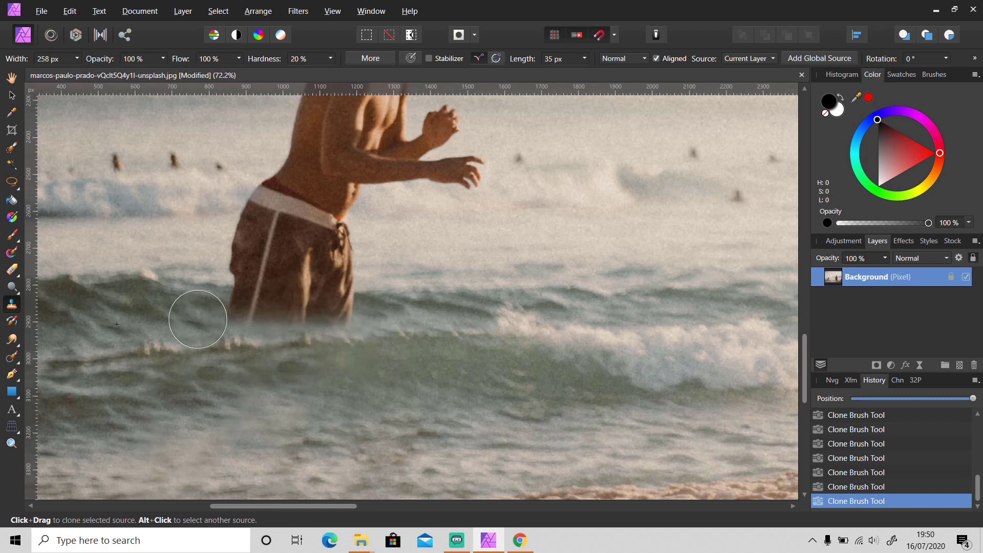
key(bracketleft)
alt+click(395, 288)
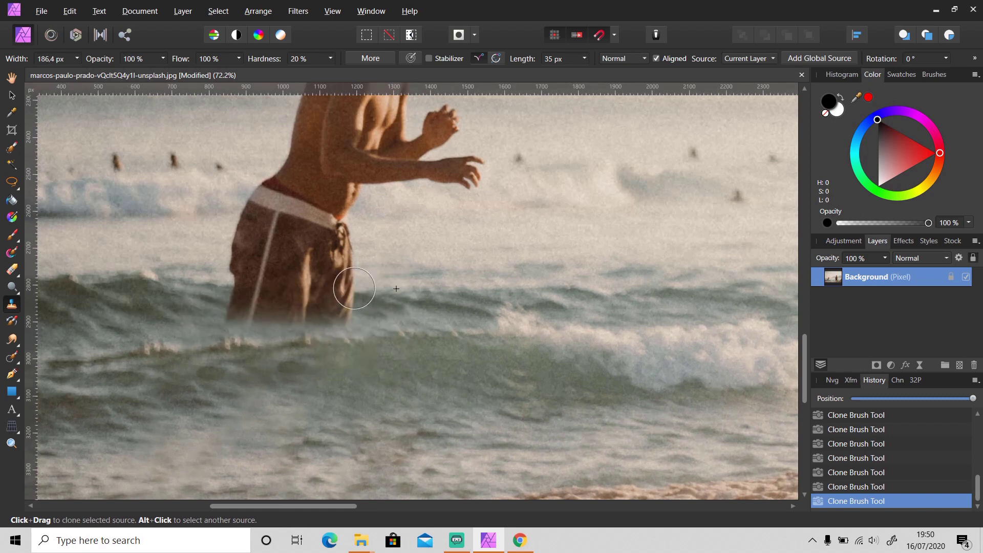
drag(353, 287, 324, 286)
alt+click(177, 280)
drag(221, 280, 291, 282)
alt+click(192, 311)
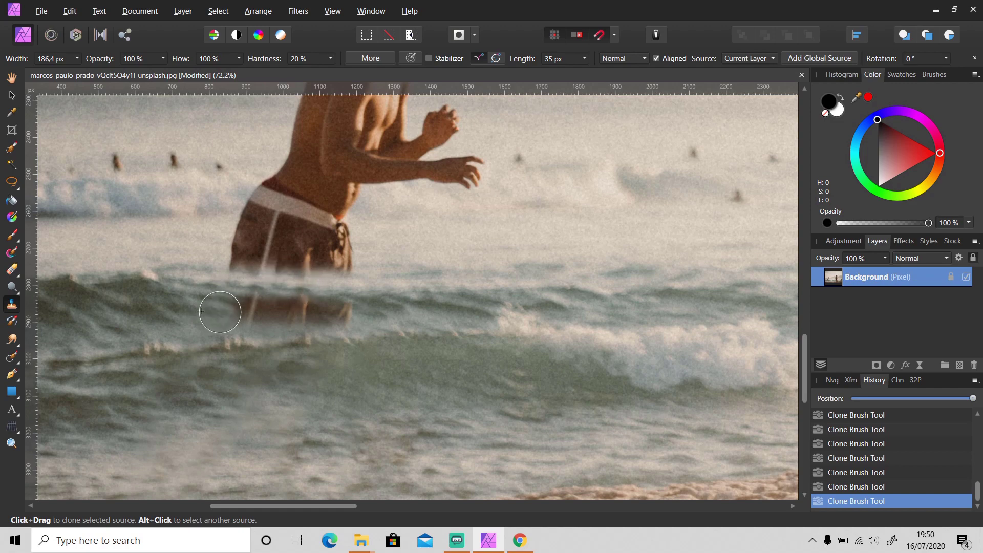
drag(221, 311, 250, 313)
drag(265, 313, 361, 312)
Clone water over the right side of the shorts, the waistband, and the remaining leg bits
scroll(428, 377, down, 2)
scroll(405, 338, up, 2)
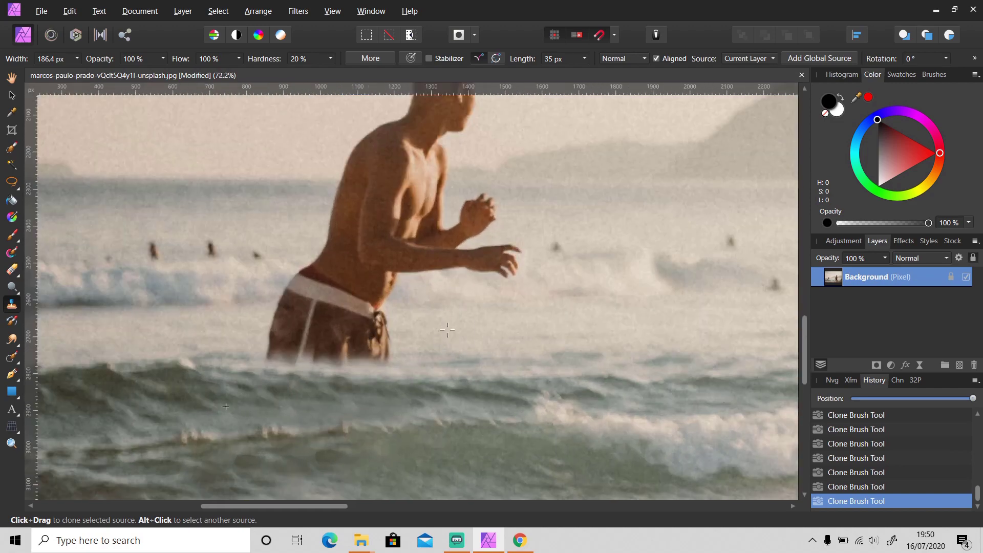
alt+click(456, 347)
mouse_move(402, 350)
mouse_down()
mouse_move(357, 333)
mouse_move(333, 353)
mouse_move(351, 341)
mouse_move(282, 342)
mouse_move(266, 328)
mouse_move(297, 328)
mouse_move(259, 329)
mouse_move(369, 323)
mouse_move(457, 335)
mouse_up()
alt+click(212, 336)
alt+click(461, 336)
drag(282, 316, 331, 321)
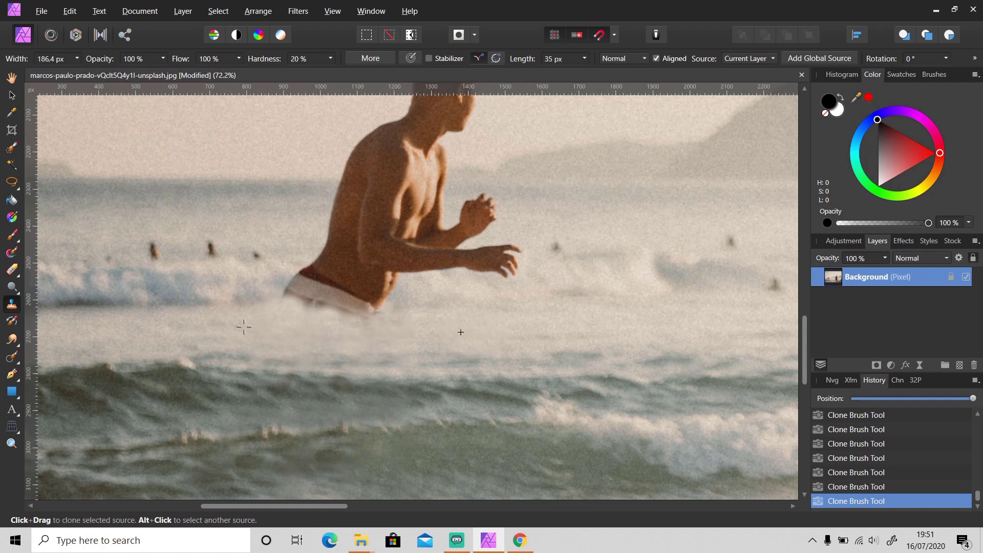
mouse_move(271, 303)
mouse_down()
mouse_move(351, 301)
mouse_move(374, 313)
mouse_up()
alt+click(406, 366)
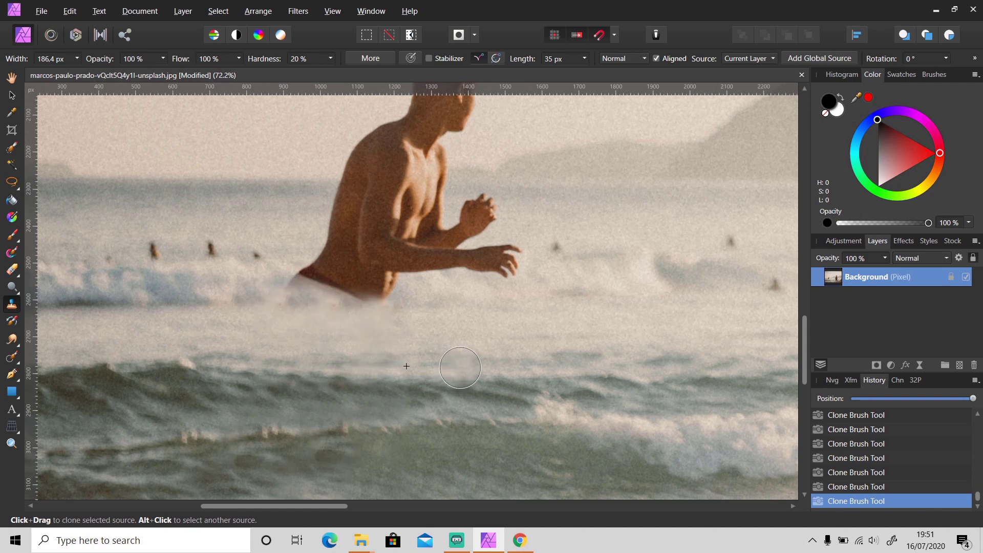
scroll(460, 367, up, 2)
mouse_move(276, 345)
mouse_down()
mouse_move(313, 333)
mouse_move(334, 349)
mouse_move(412, 353)
mouse_up()
Clone sky over the left player's head, neck, shoulder and raised fist
scroll(307, 187, up, 3)
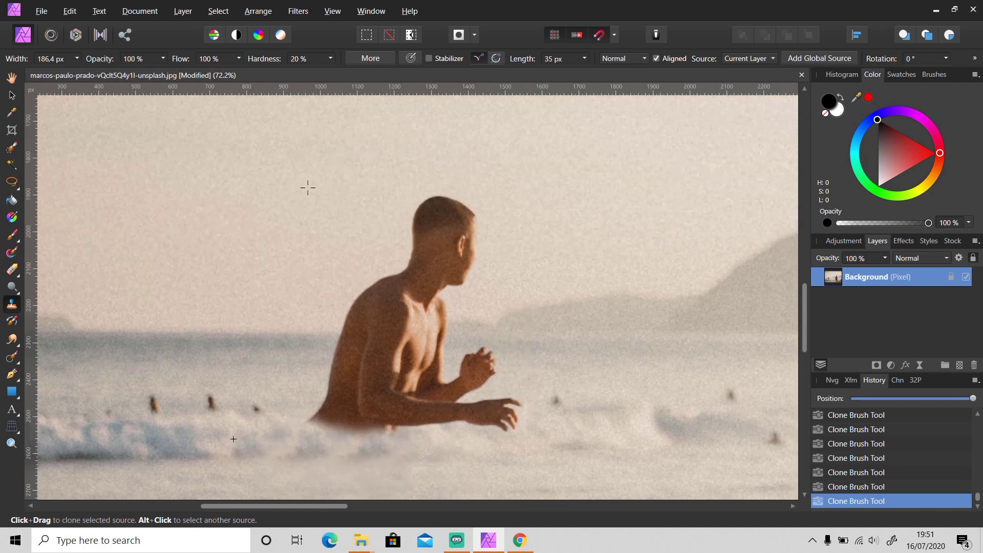
mouse_move(413, 165)
mouse_down()
mouse_move(420, 212)
mouse_move(467, 211)
mouse_move(414, 211)
mouse_move(403, 230)
mouse_move(454, 234)
mouse_move(413, 242)
mouse_move(403, 258)
mouse_move(465, 272)
mouse_move(417, 274)
mouse_move(431, 288)
mouse_move(360, 303)
mouse_move(359, 288)
mouse_move(440, 301)
mouse_move(351, 304)
mouse_move(447, 302)
mouse_up()
alt+click(271, 324)
mouse_move(325, 326)
mouse_down()
mouse_move(368, 334)
mouse_move(481, 307)
mouse_move(522, 310)
mouse_move(486, 307)
mouse_move(450, 329)
mouse_move(475, 299)
mouse_move(439, 304)
mouse_move(471, 309)
mouse_up()
scroll(490, 391, down, 1)
alt+click(531, 309)
alt+click(518, 310)
alt+click(482, 304)
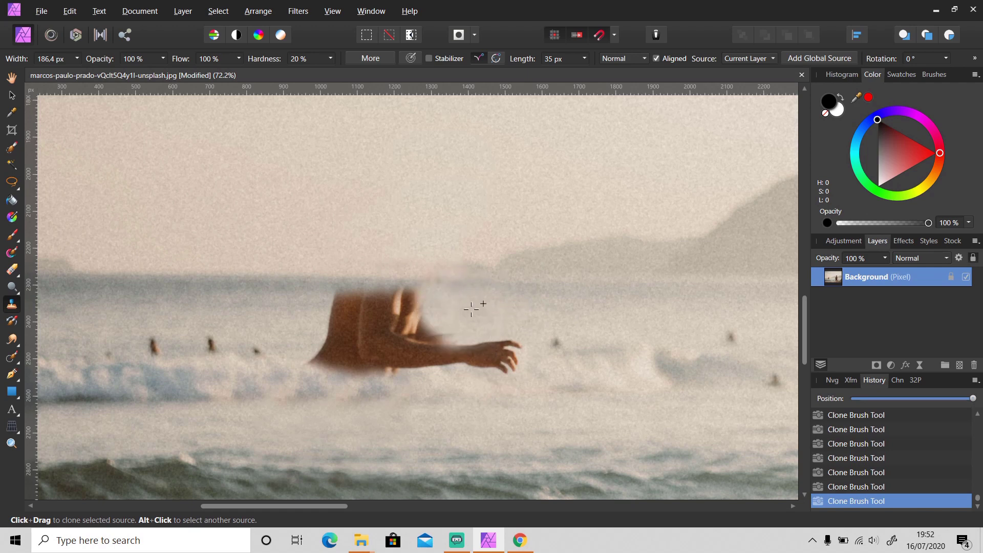
Clone sky over the body's upper-left edge, outstretched hand and arm, then zoom out to 15.1%
alt+click(276, 307)
mouse_move(302, 309)
mouse_down()
mouse_move(355, 303)
mouse_move(326, 321)
mouse_move(357, 322)
mouse_move(328, 335)
mouse_move(358, 323)
mouse_move(313, 317)
mouse_move(413, 300)
mouse_move(331, 323)
mouse_move(408, 319)
mouse_move(380, 320)
mouse_move(386, 281)
mouse_move(435, 277)
mouse_up()
alt+click(531, 356)
key(bracketleft)
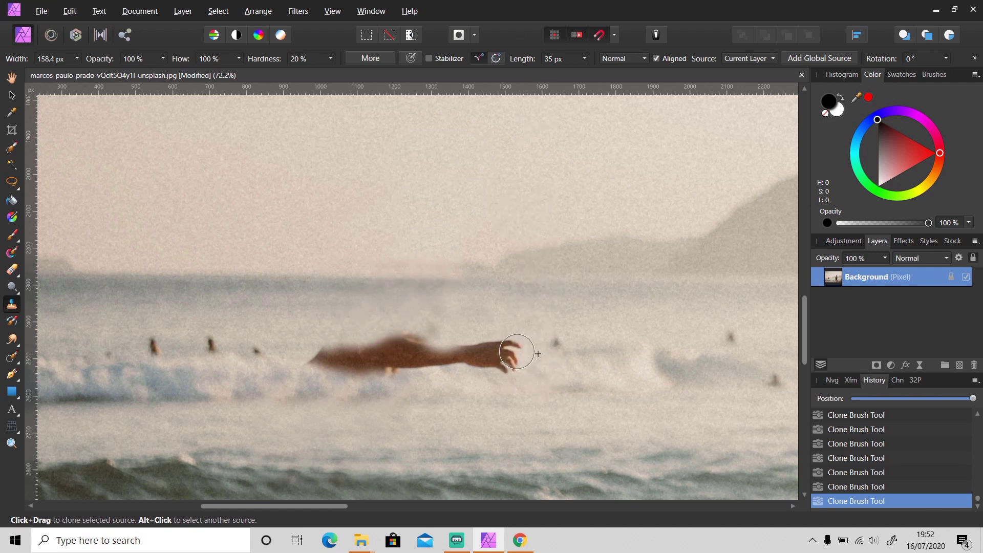
mouse_move(509, 351)
mouse_down()
mouse_move(530, 368)
mouse_move(518, 367)
mouse_move(519, 354)
mouse_move(509, 365)
mouse_move(511, 354)
mouse_move(502, 370)
mouse_move(492, 363)
mouse_move(503, 353)
mouse_move(460, 350)
mouse_up()
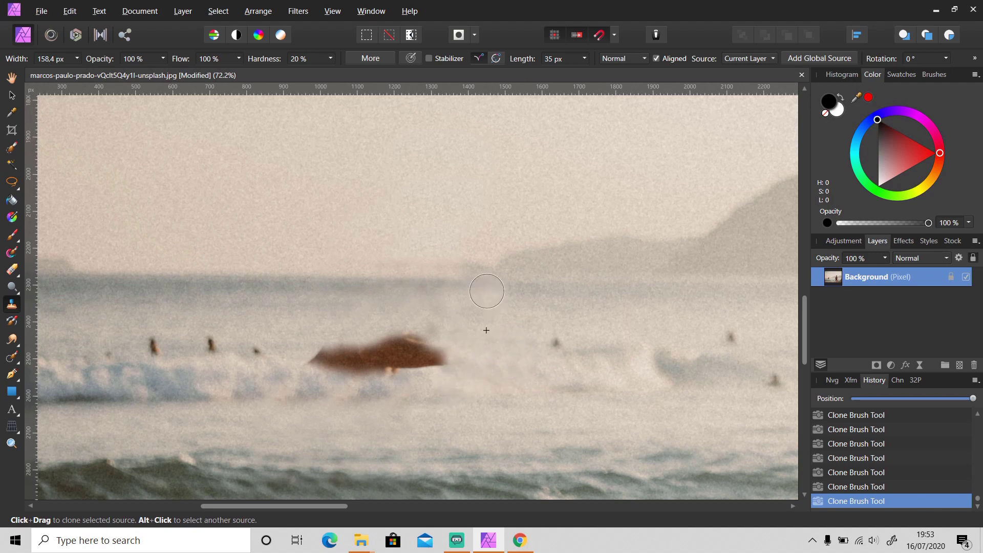
alt+click(286, 357)
mouse_move(306, 357)
mouse_down()
mouse_move(386, 370)
mouse_move(349, 401)
mouse_move(354, 356)
mouse_move(389, 374)
mouse_move(442, 367)
mouse_move(416, 366)
mouse_move(441, 358)
mouse_move(376, 342)
mouse_move(445, 341)
mouse_move(413, 345)
mouse_move(518, 374)
mouse_up()
scroll(518, 374, down, 6)
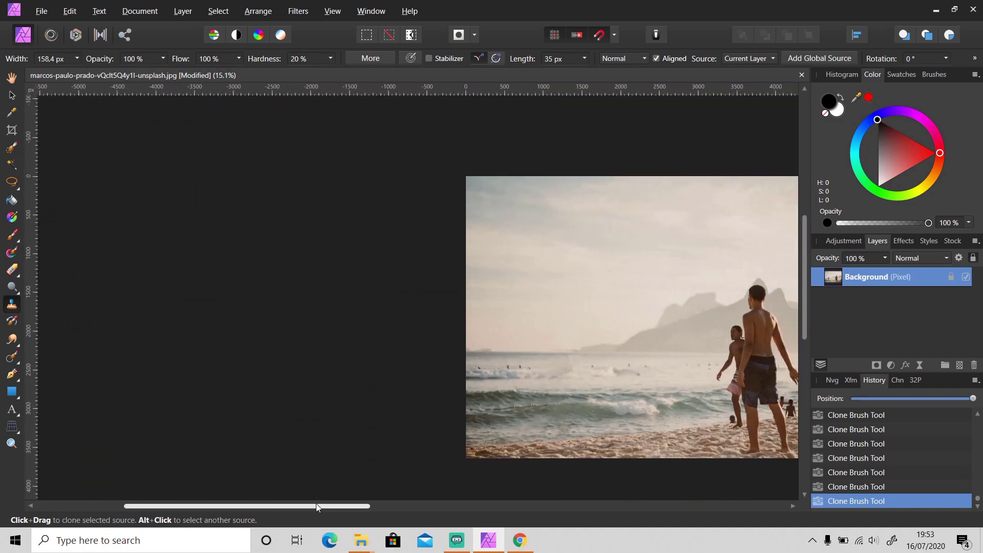
drag(308, 505, 454, 501)
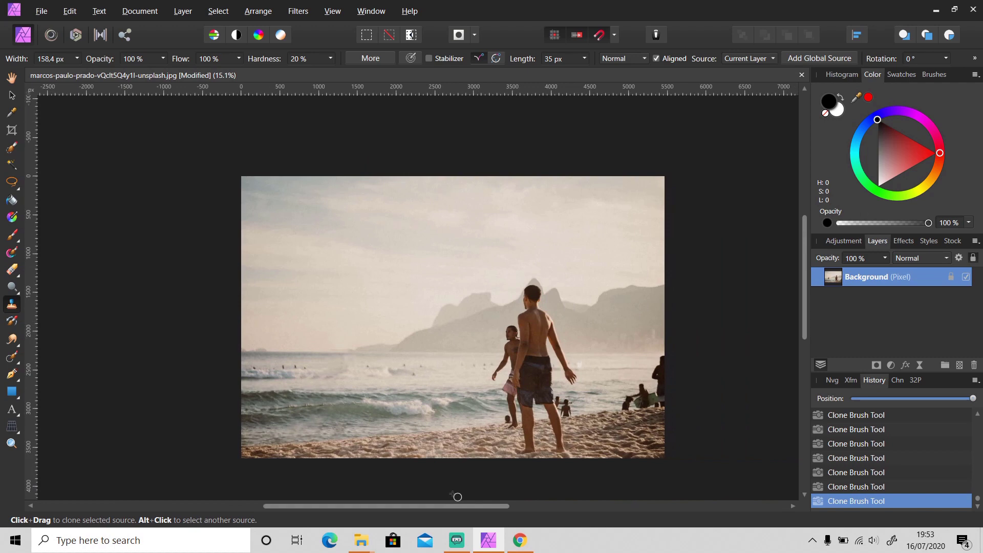
Drag DSC_0087.NEF from the 2020-07-11 Explorer folder into Affinity Photo and minimize Explorer
mouse_move(361, 540)
click(422, 506)
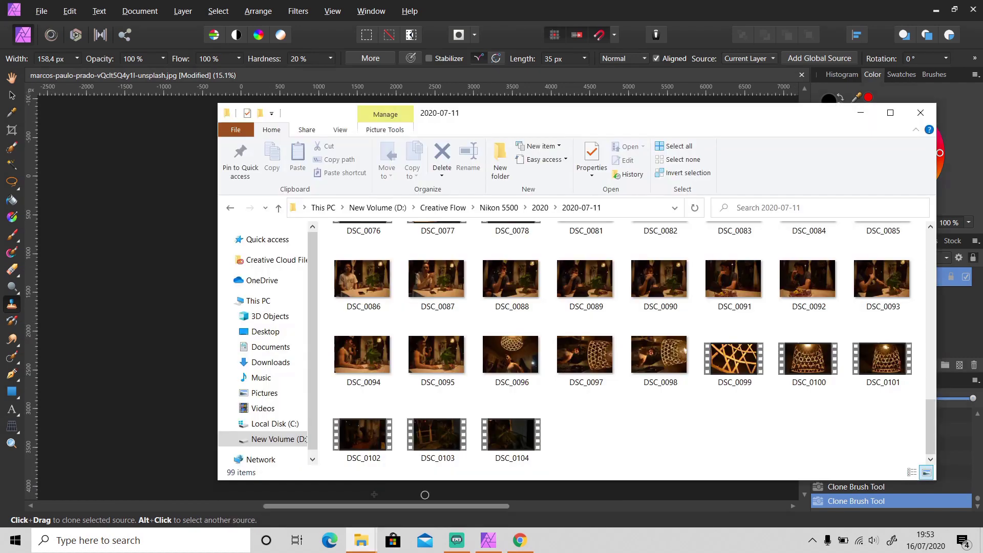
drag(429, 309, 960, 459)
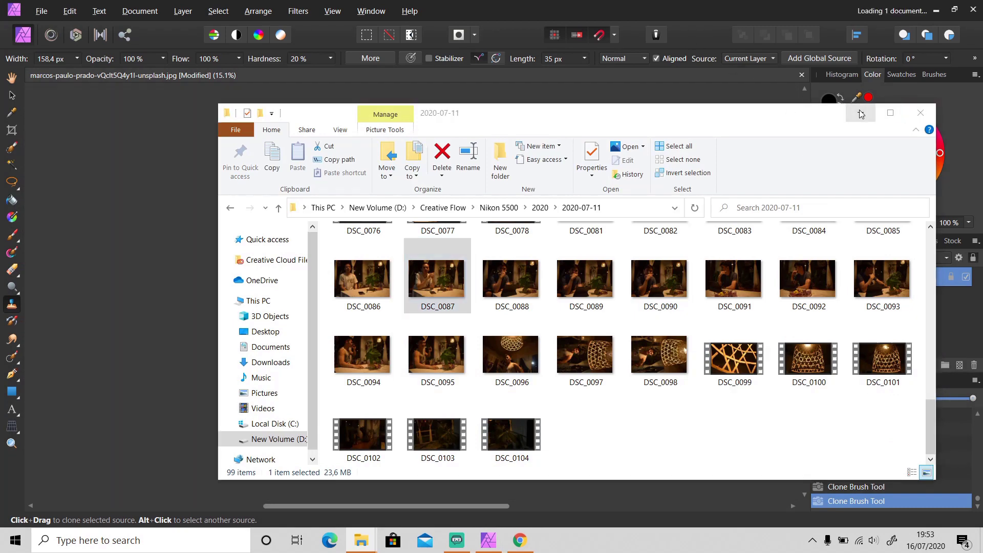
click(860, 114)
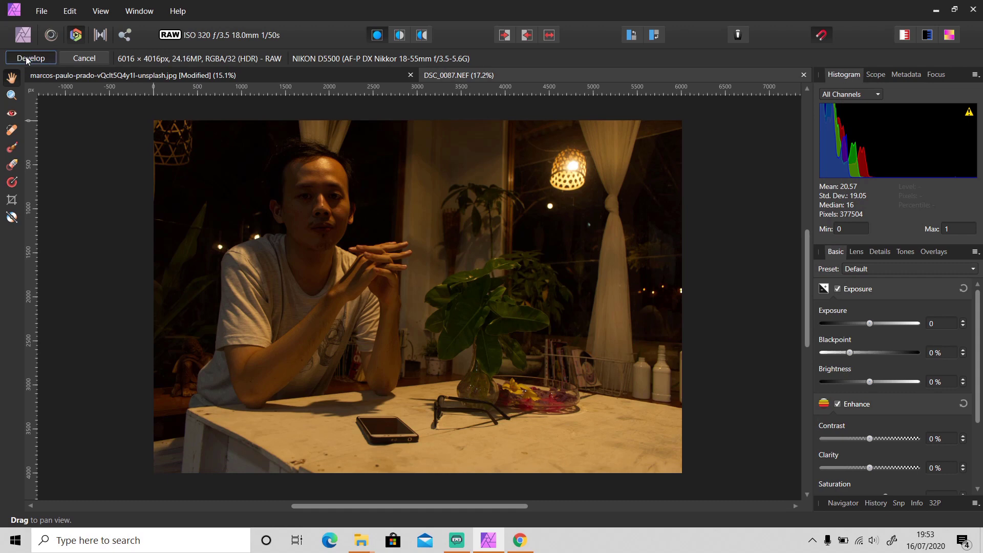
Develop DSC_0087.NEF into a 16-bit sRGB pixel document in the Photo Persona
click(28, 58)
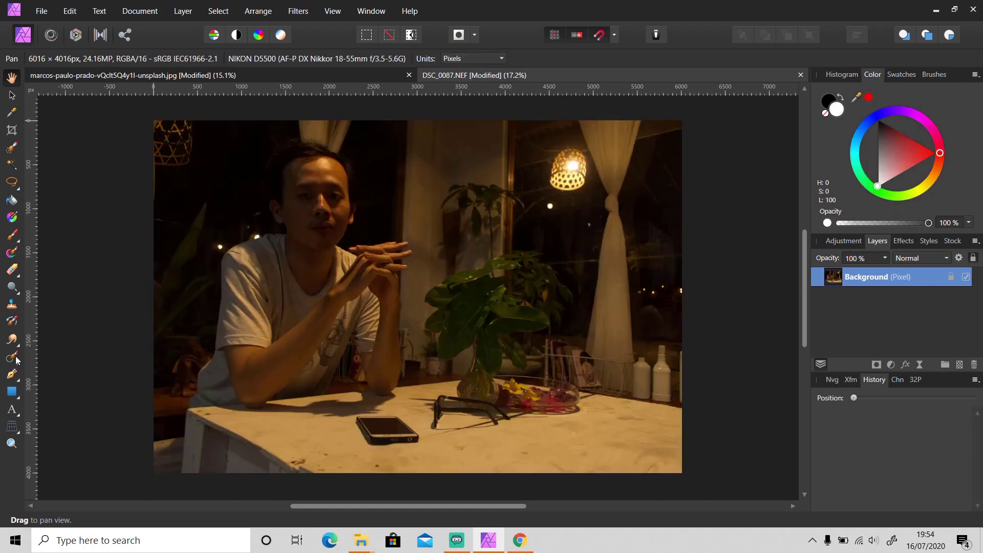
click(16, 360)
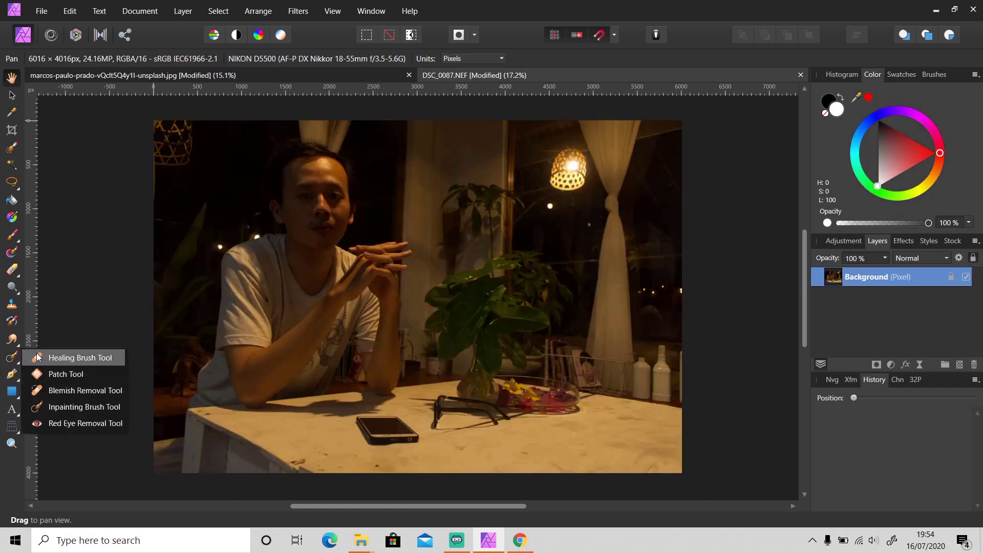
Switch to the Healing Brush, zoom in on the forehead and adjust the brush hardness
click(72, 357)
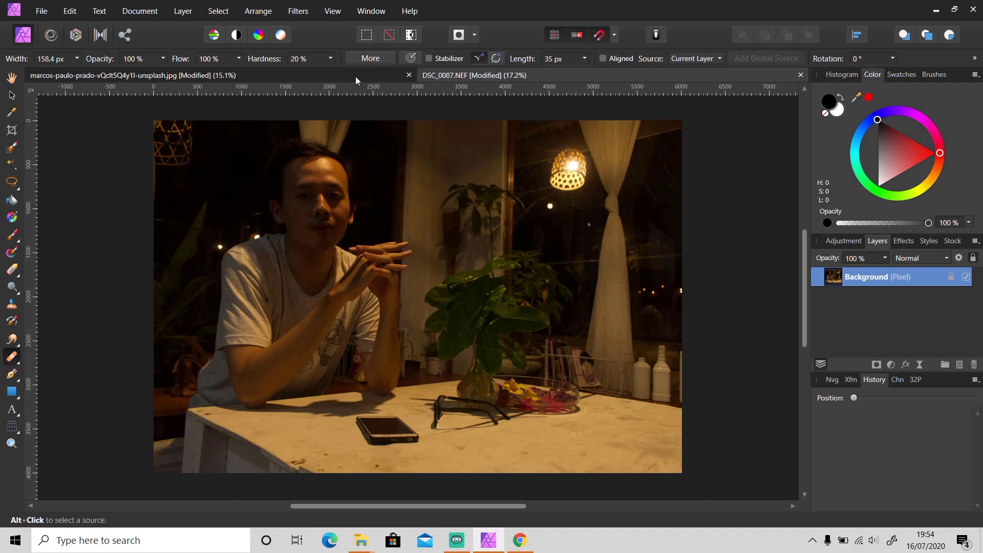
scroll(305, 200, up, 5)
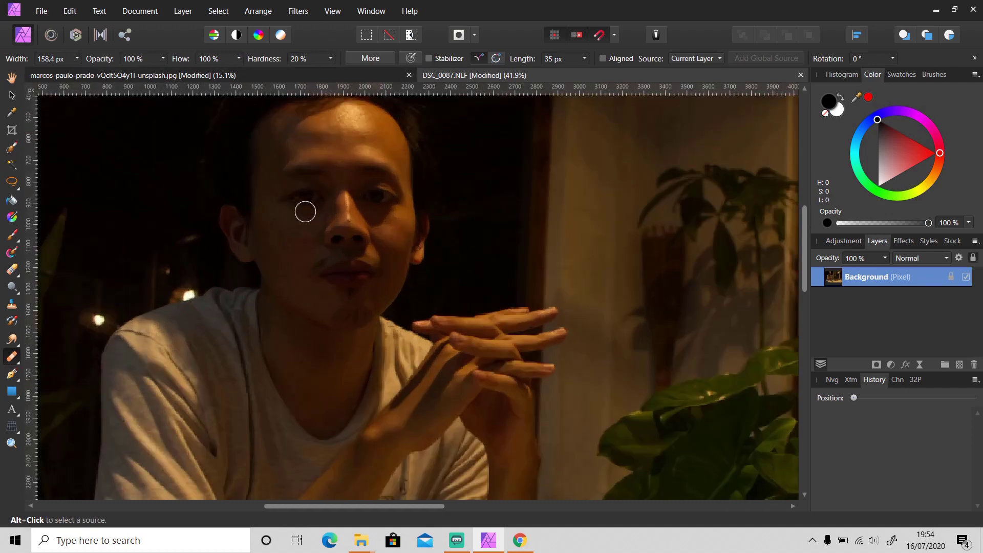
scroll(386, 221, up, 3)
scroll(313, 226, up, 10)
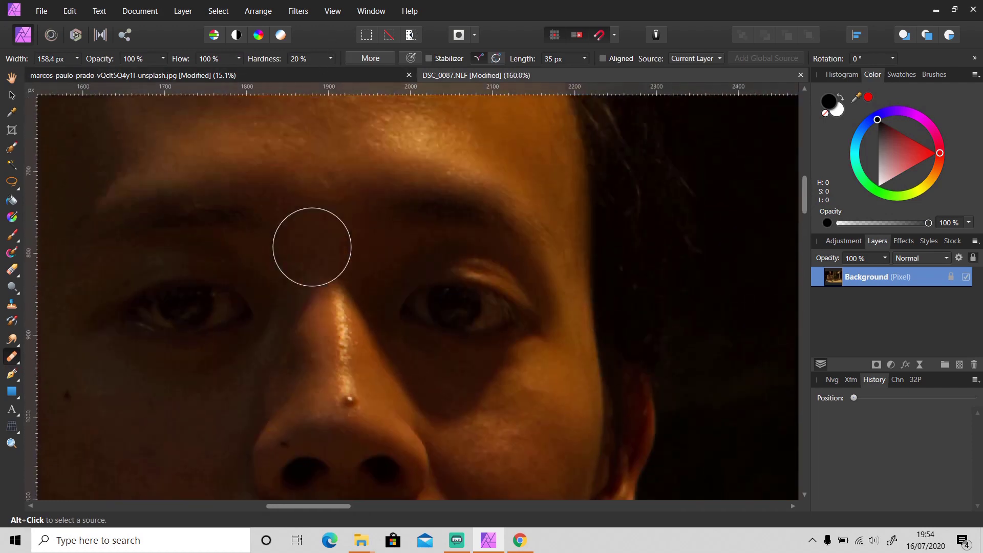
click(330, 60)
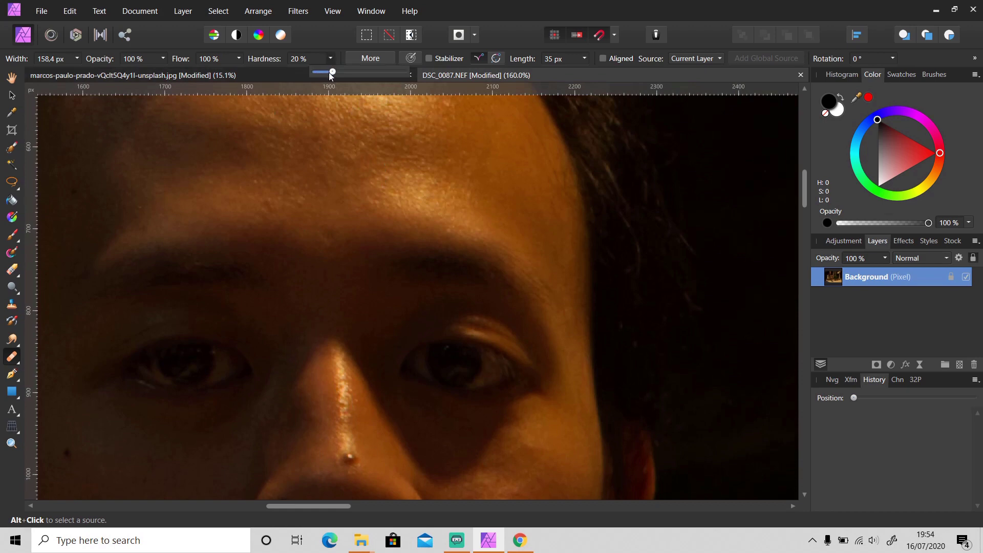
Sample clean forehead skin and heal the forehead blemishes, then zoom back out
alt+click(370, 182)
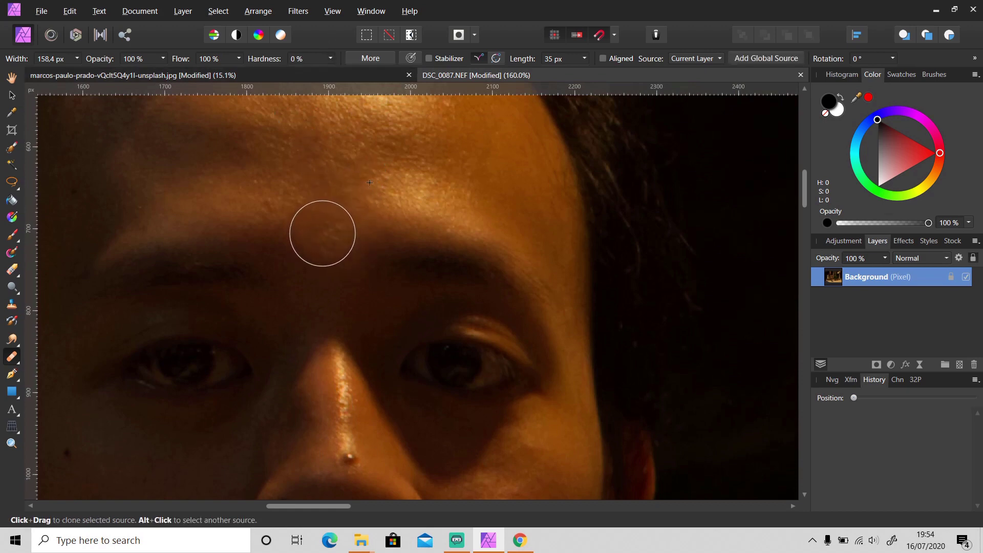
click(322, 233)
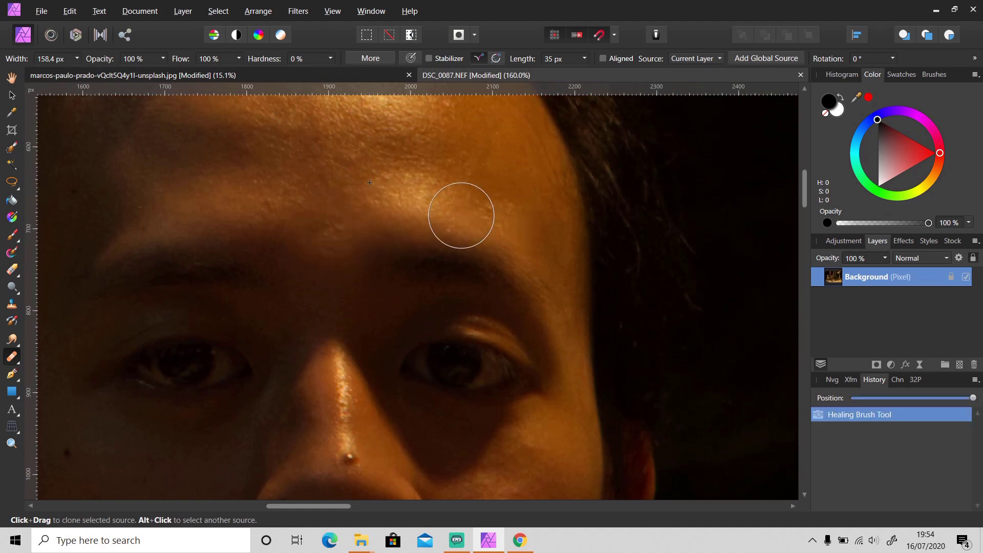
scroll(472, 222, up, 1)
scroll(472, 225, up, 6)
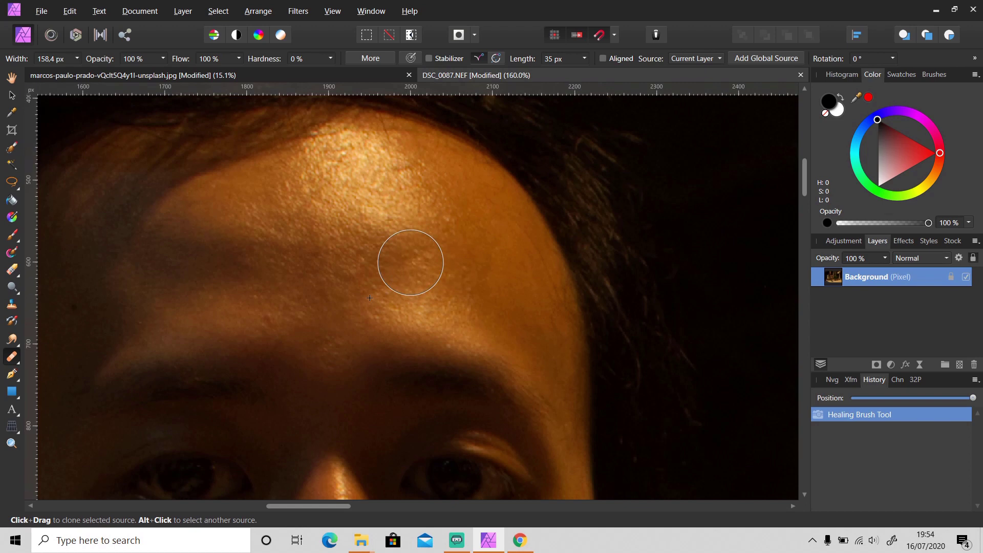
alt+click(406, 250)
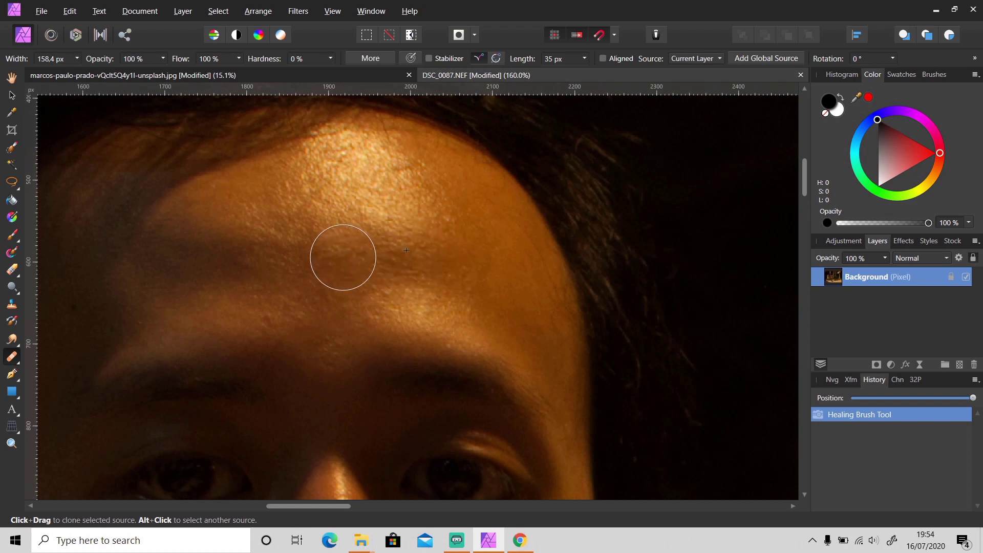
drag(343, 257, 349, 259)
scroll(466, 283, down, 4)
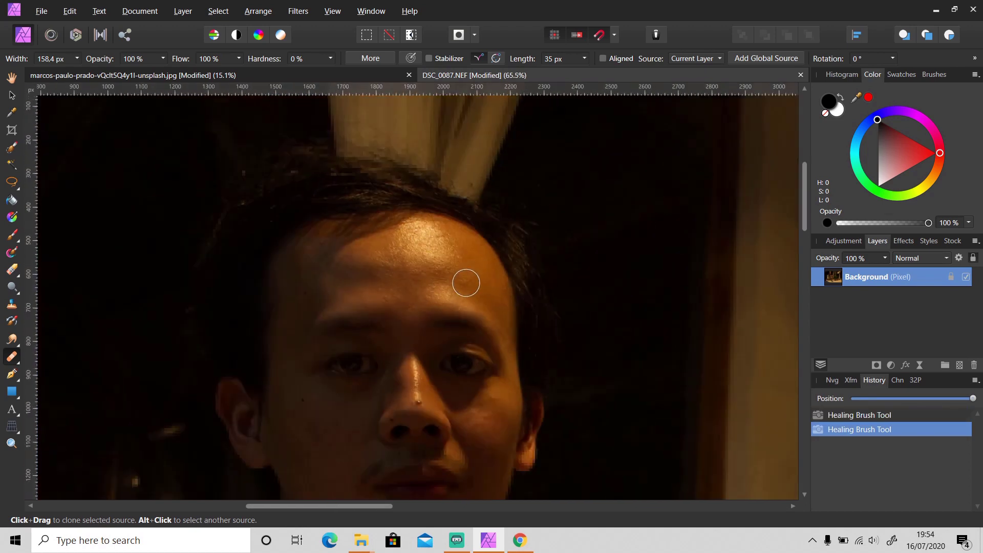
scroll(465, 283, down, 3)
scroll(761, 106, down, 1)
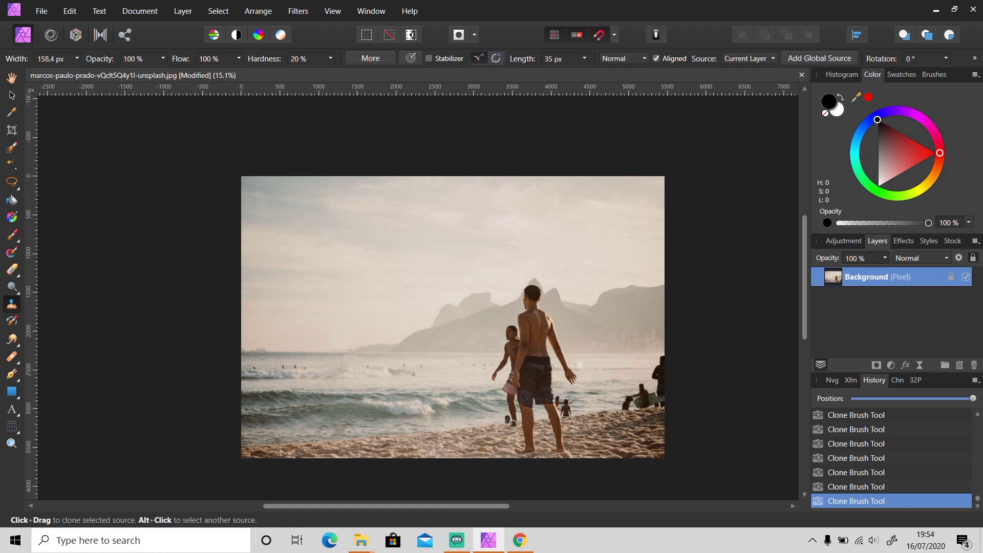
Outline the swimmer's head beside the player's leg with a polygonal Freehand Selection
scroll(513, 423, up, 10)
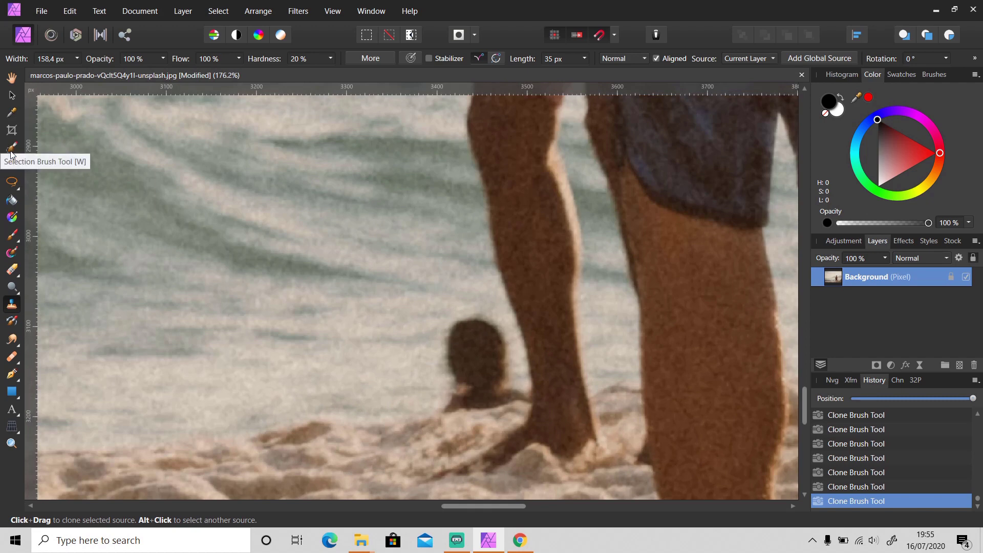
click(16, 189)
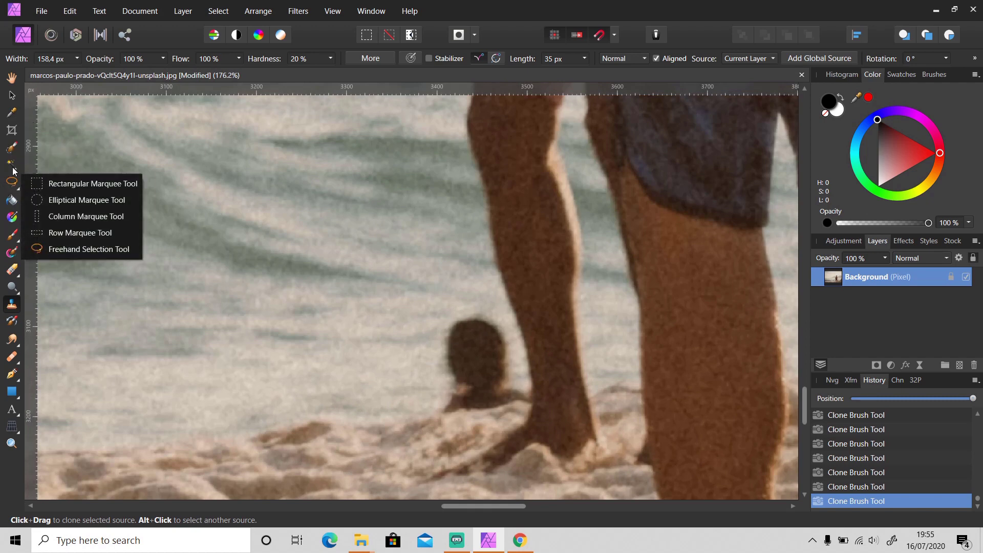
click(11, 181)
click(58, 60)
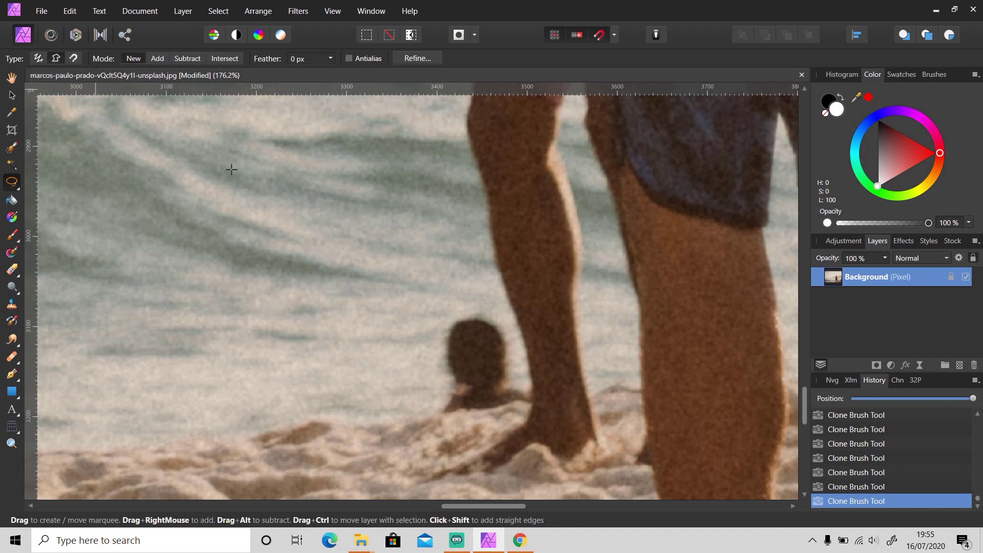
click(521, 377)
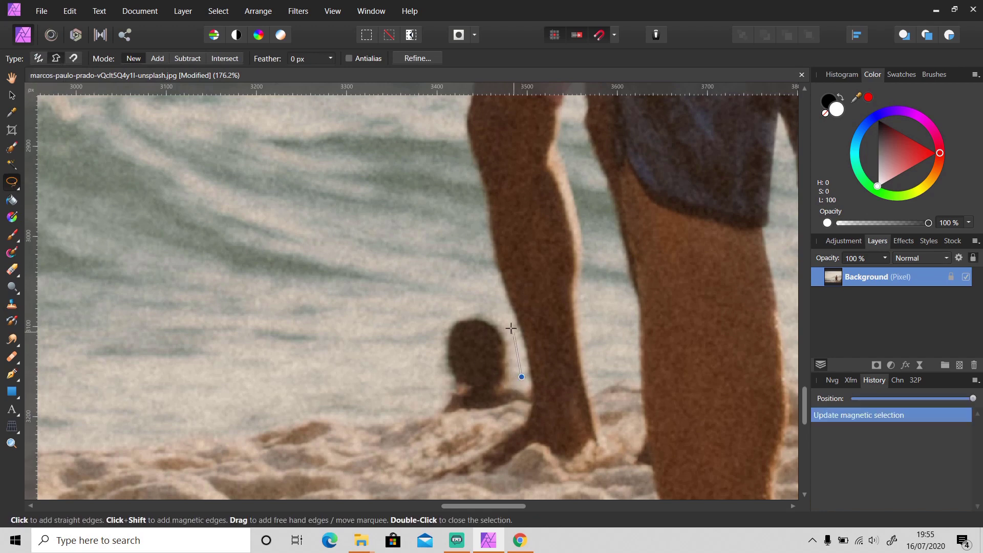
click(486, 305)
click(447, 305)
click(434, 342)
click(433, 371)
click(433, 394)
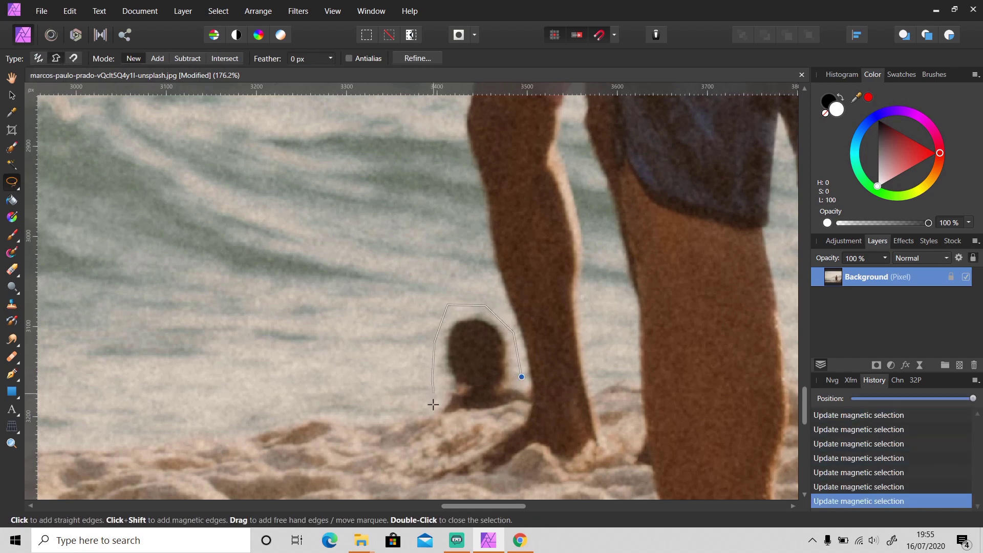
click(434, 414)
click(522, 377)
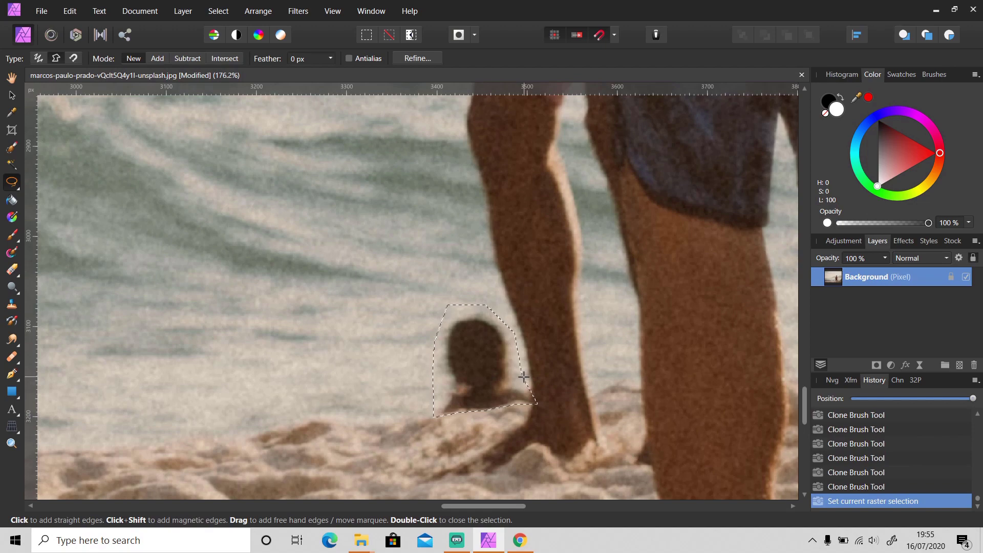
Fill the selection with Inpainting via Edit > Fill to erase the head
scroll(522, 377, down, 5)
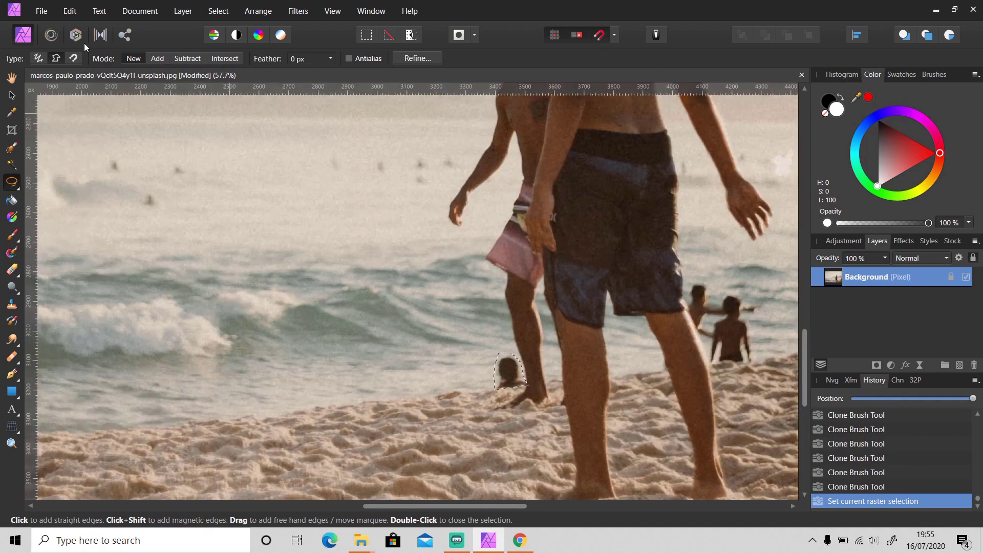
click(69, 13)
click(85, 168)
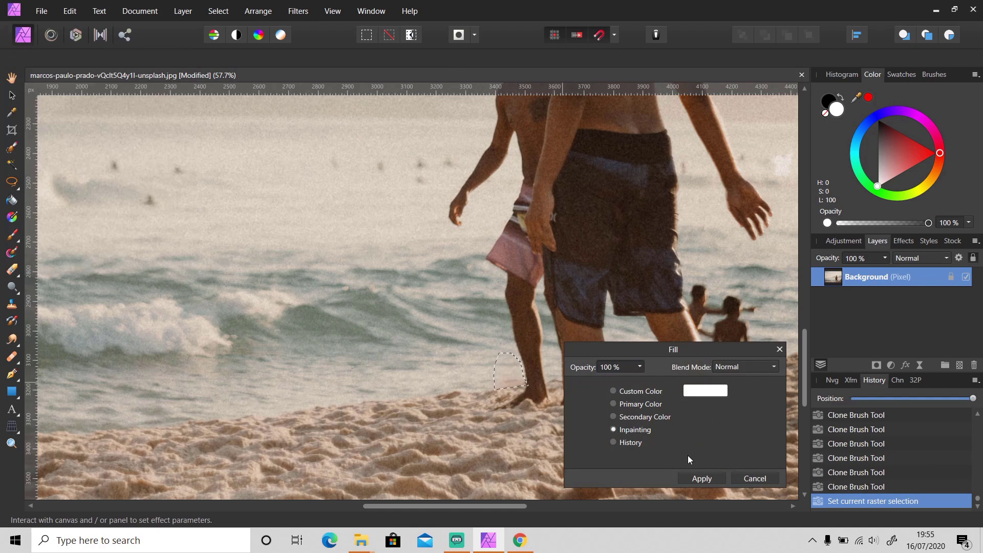
click(696, 479)
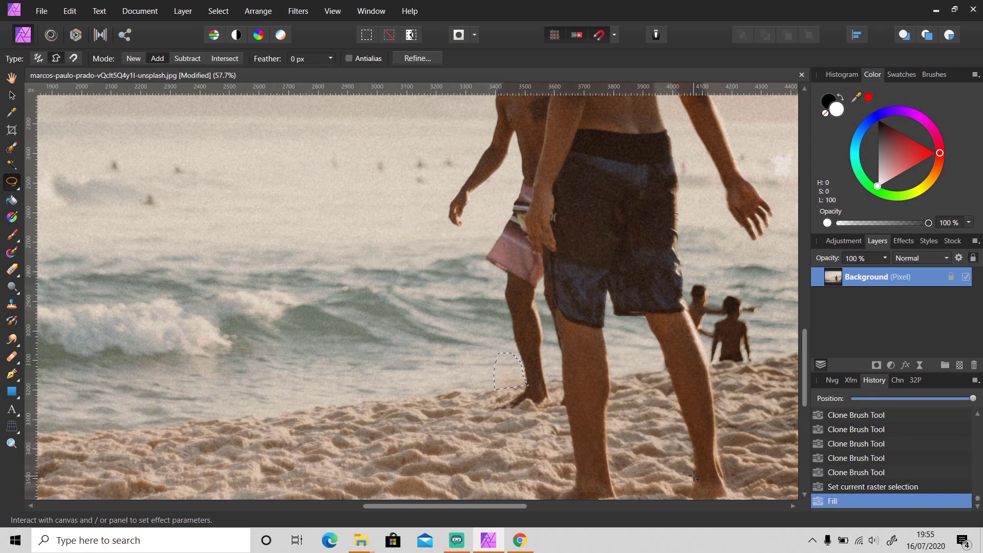
Deselect, then polygon-select around the two children in the water
key(ctrl+d)
drag(509, 509, 587, 505)
scroll(544, 337, up, 5)
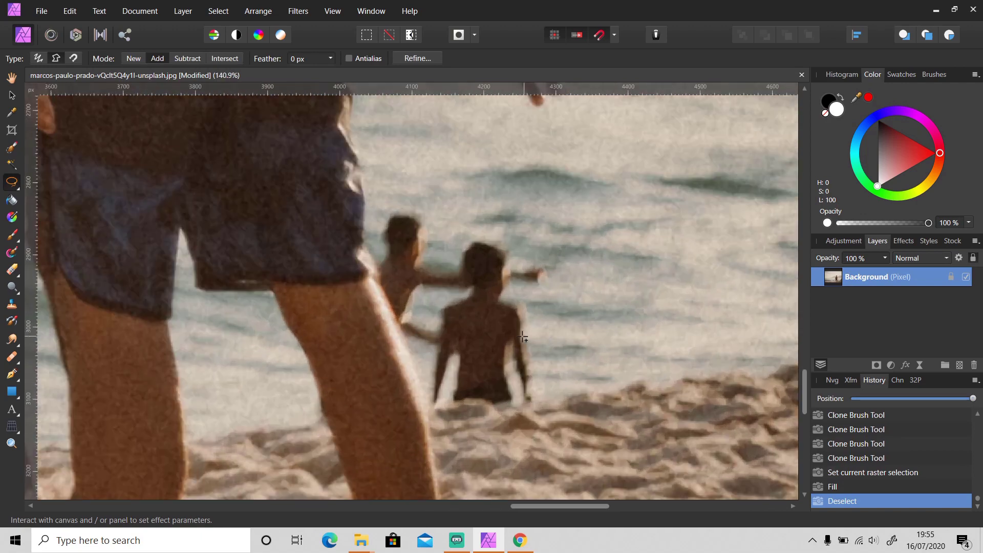
click(538, 343)
click(533, 300)
click(557, 289)
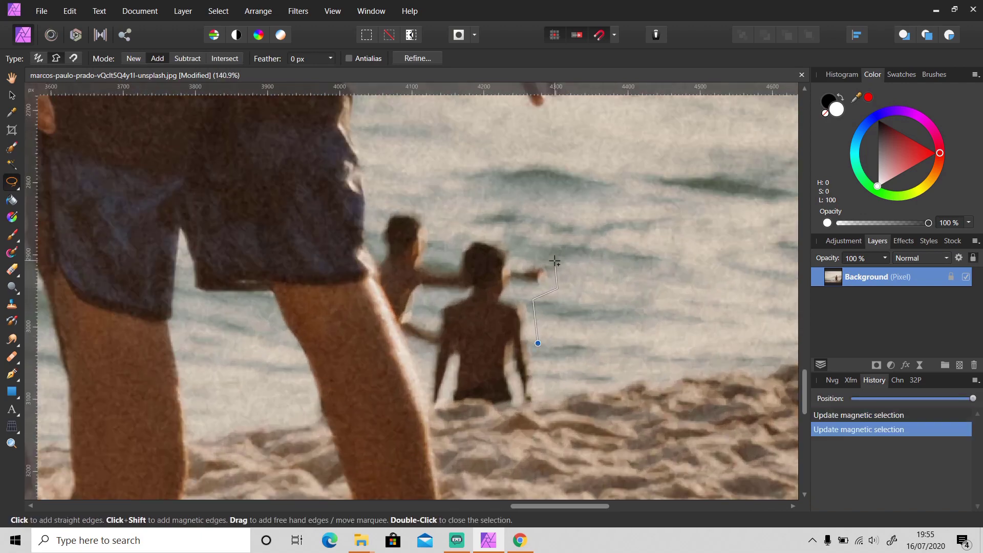
click(555, 259)
click(535, 251)
click(517, 251)
click(487, 217)
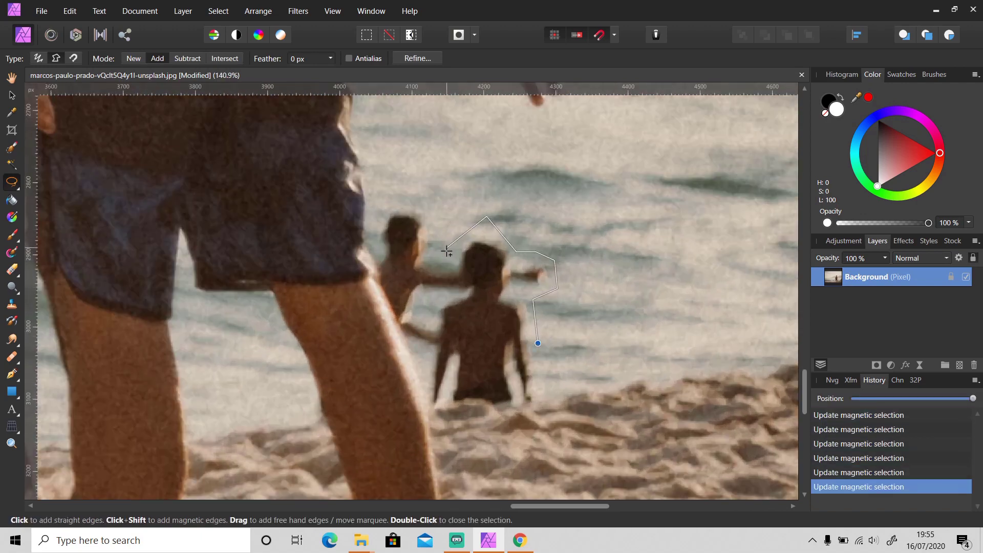
click(447, 251)
click(434, 213)
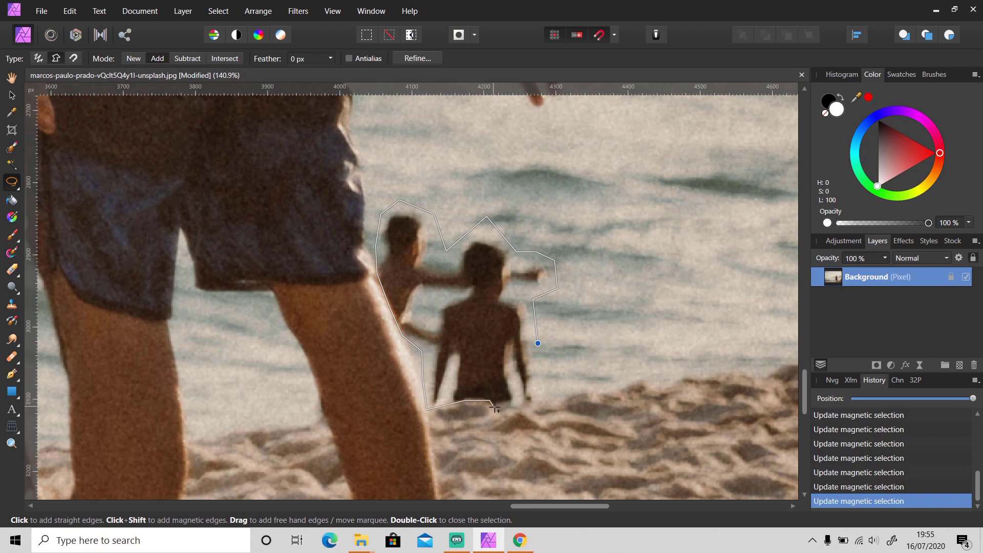
click(537, 343)
Apply an Edit > Fill with Inpainting to replace the children with sea and sand
scroll(405, 348, down, 8)
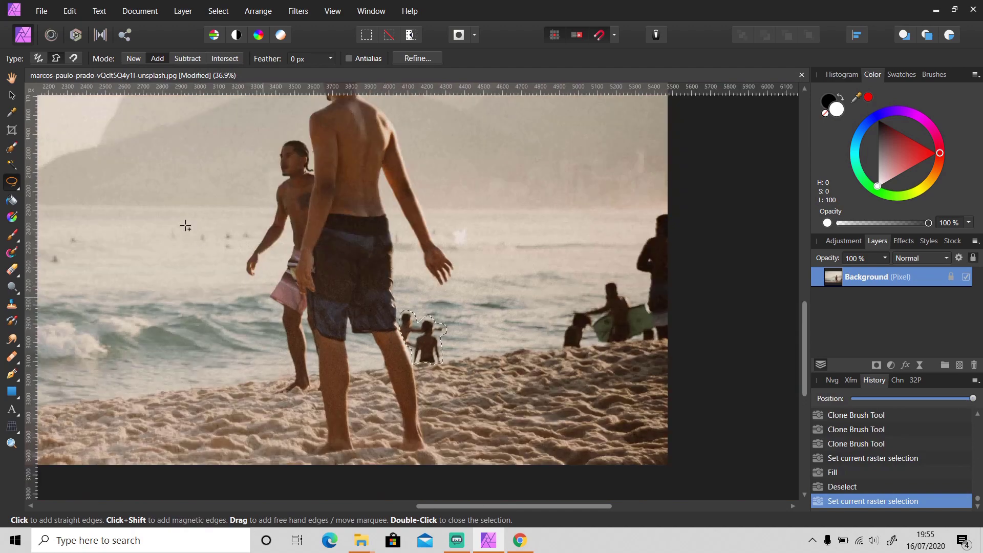
click(69, 10)
click(53, 167)
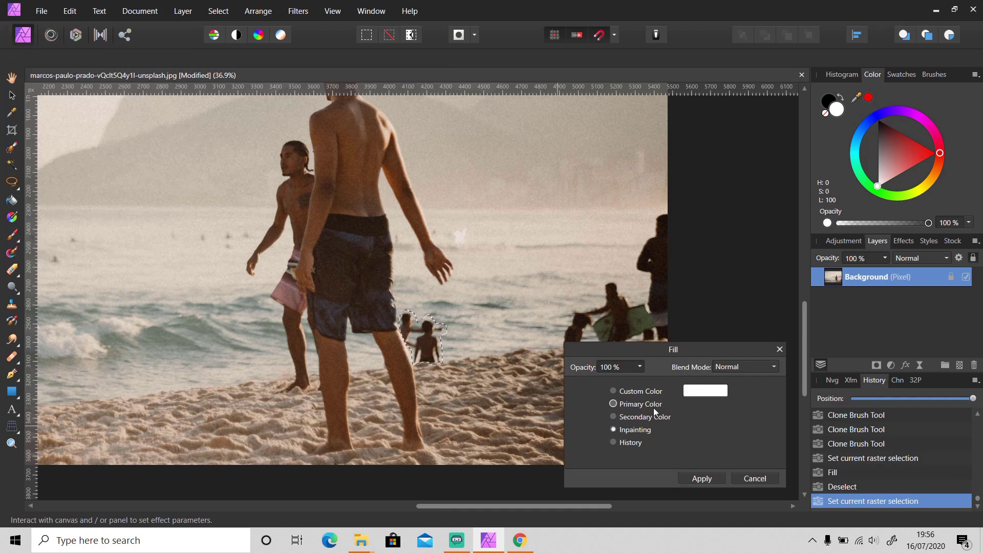
click(634, 428)
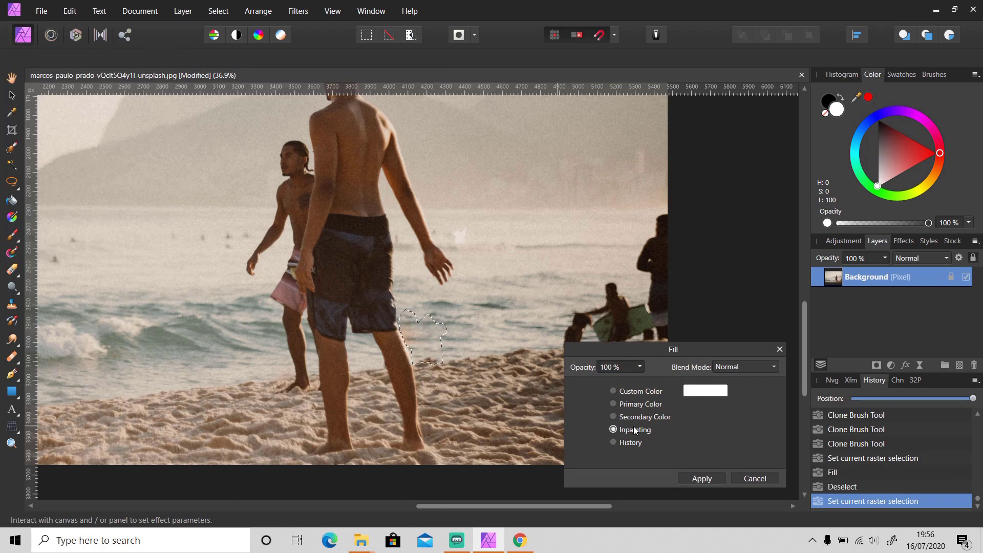
click(713, 480)
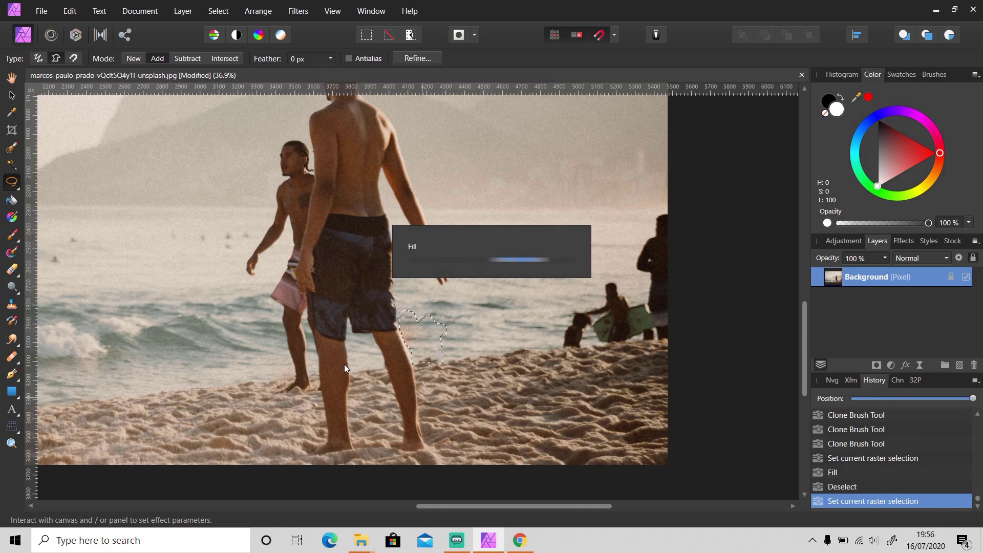
scroll(361, 376, down, 2)
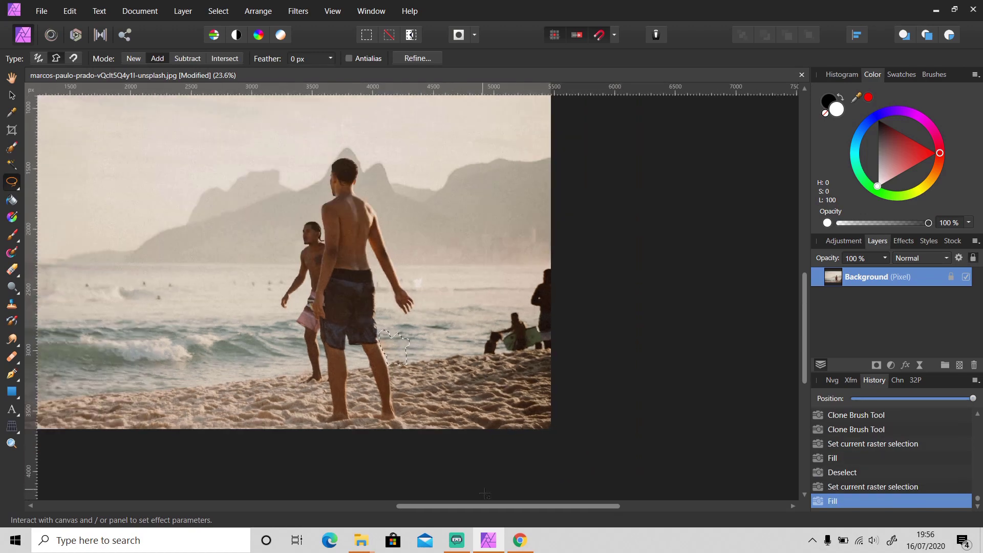
Zoom out to fit the retouched beach photo and press Ctrl+D to deselect
drag(488, 506, 390, 499)
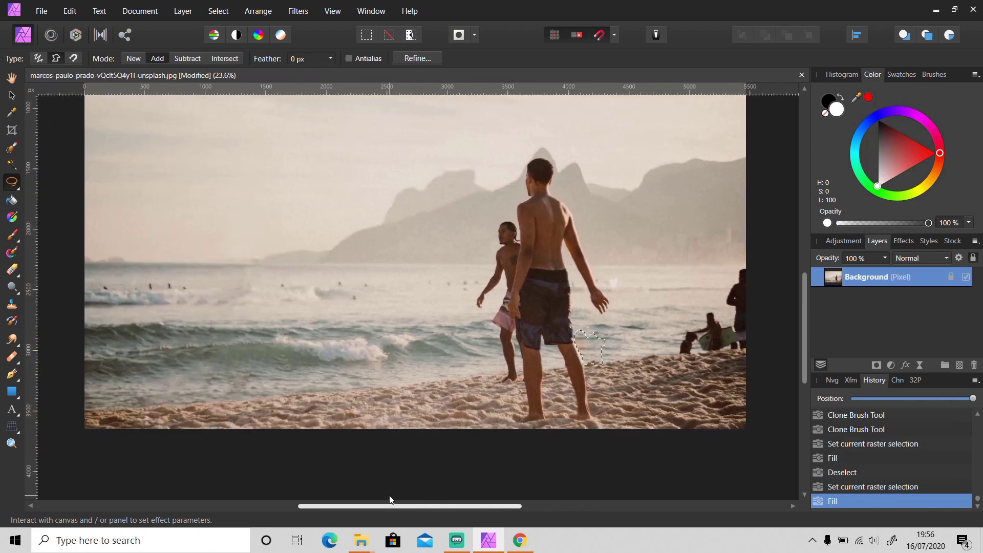
scroll(458, 416, up, 4)
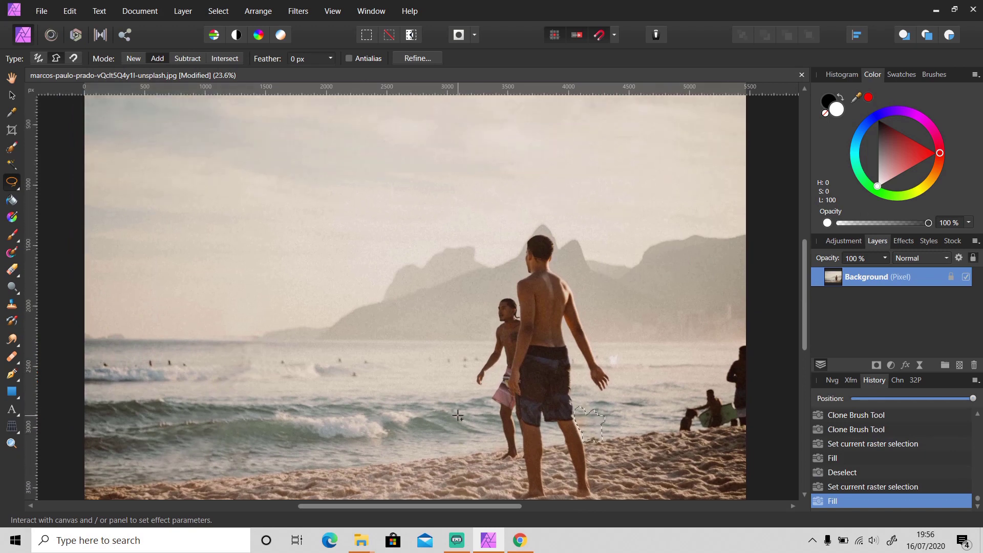
scroll(458, 416, down, 1)
key(ctrl+d)
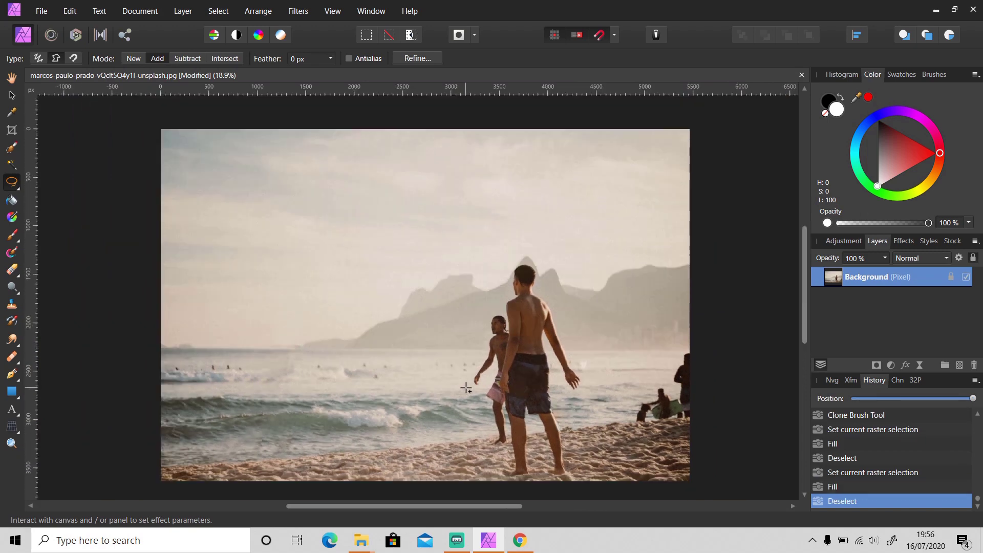
scroll(466, 388, down, 1)
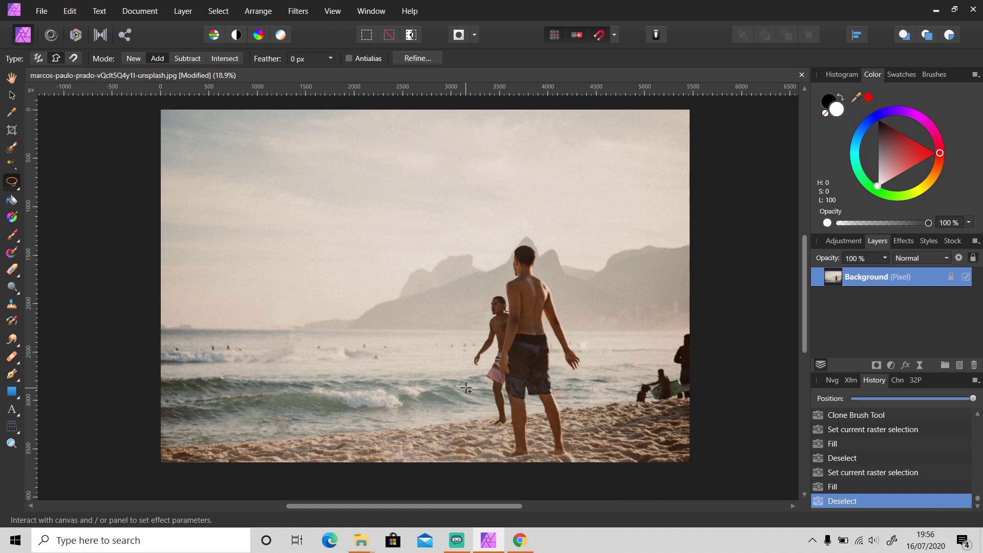